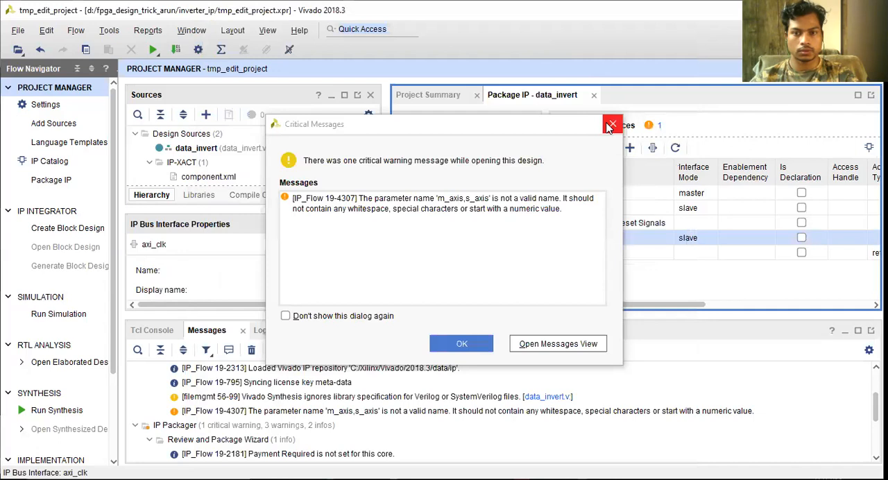
Dismiss the critical messages and add a bus parameter named ASSOCIATED_BUSIF to the axi_clk interface
{"action": "left_click", "coordinate": [609, 238]}
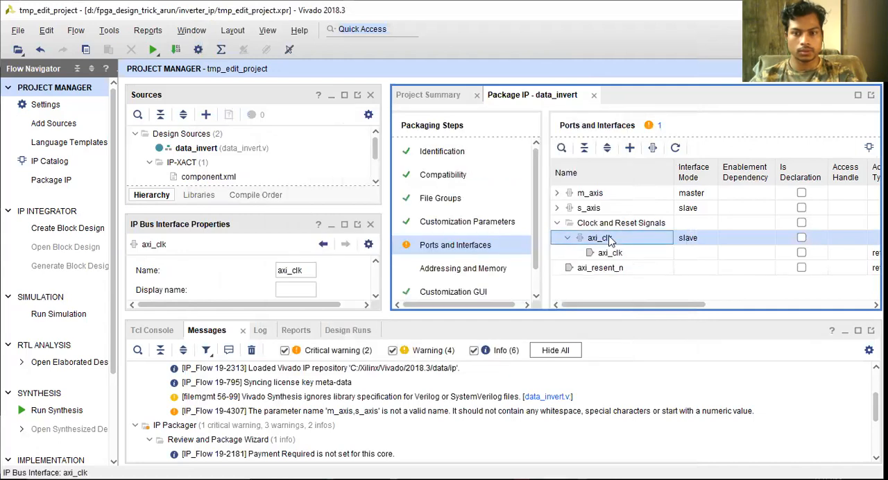
{"action": "double_click", "coordinate": [609, 238]}
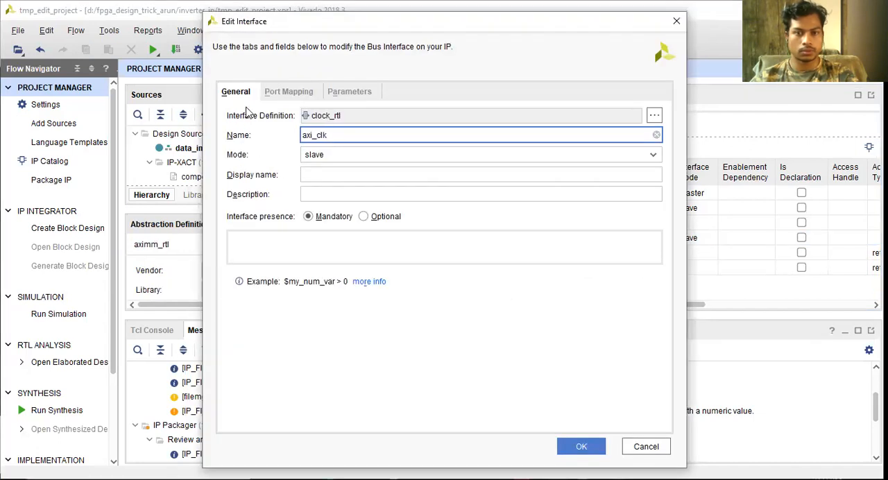
{"action": "left_click", "coordinate": [341, 98]}
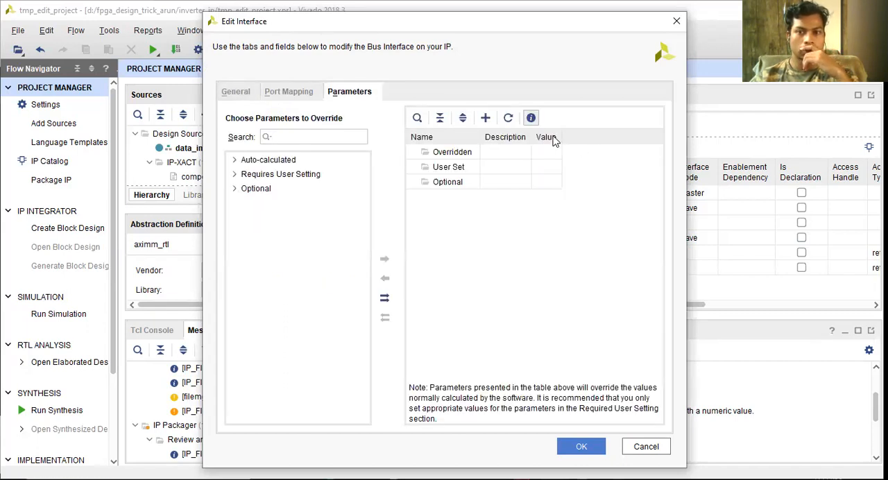
{"action": "left_click", "coordinate": [485, 119]}
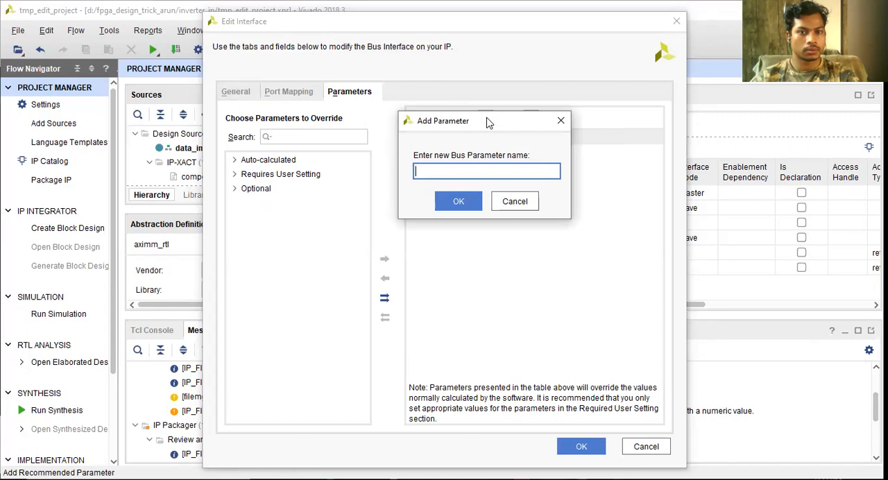
{"action": "type", "text": "ASSO"}
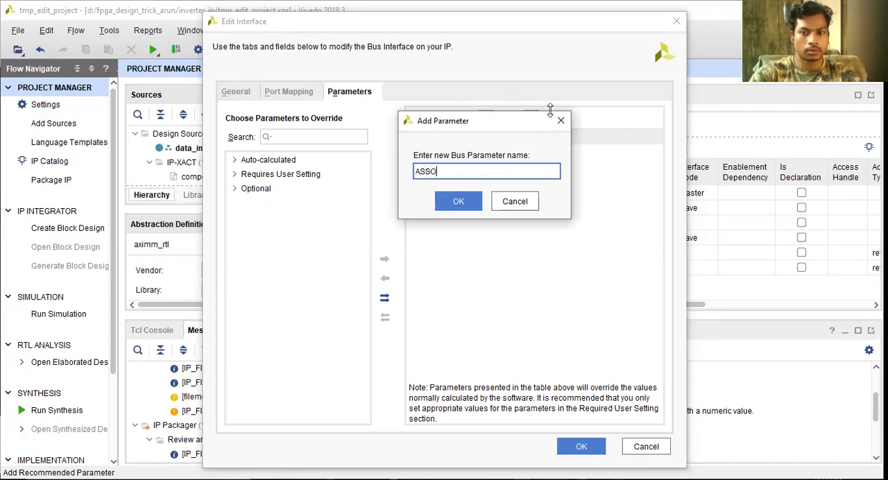
{"action": "type", "text": "CIATED_BUS"}
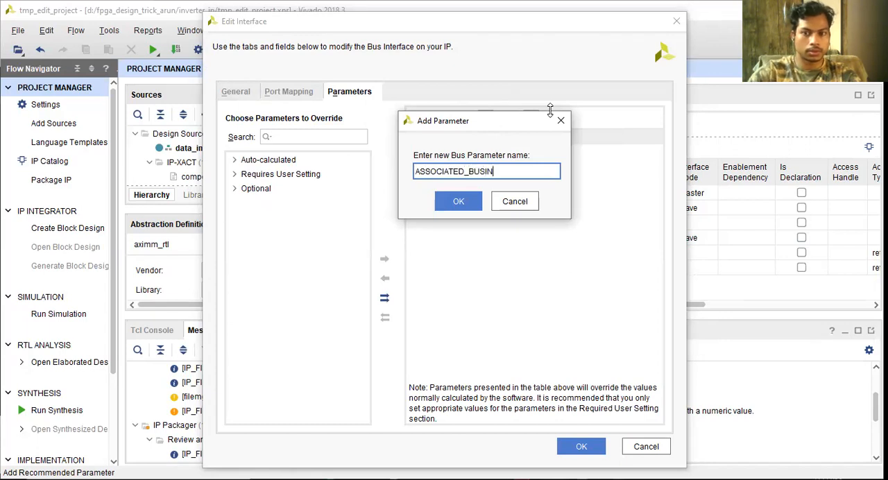
{"action": "type", "text": "IF"}
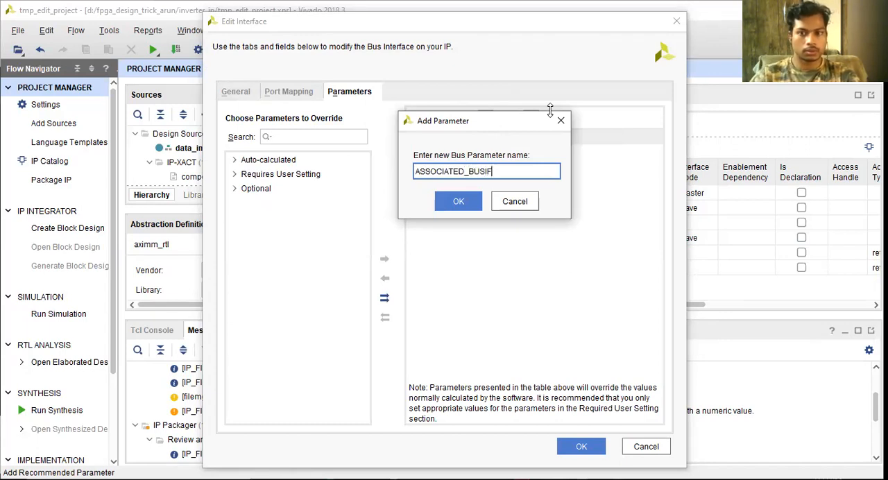
{"action": "key", "text": "Return"}
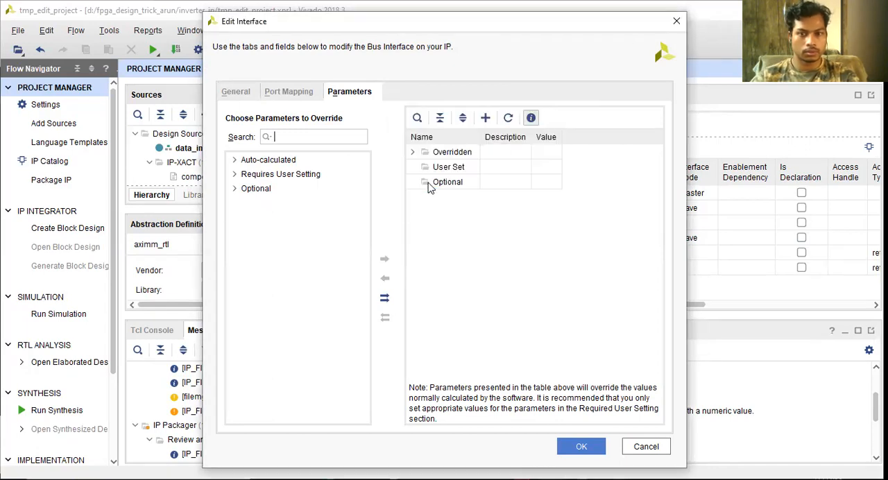
Look through the auto-calculated, user-required and optional parameters available to override for the clock interface
{"action": "left_click", "coordinate": [235, 160]}
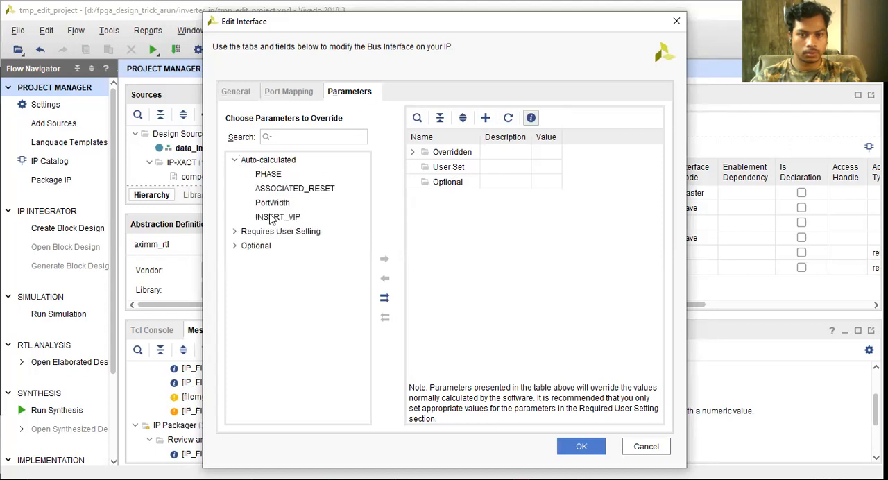
{"action": "left_click", "coordinate": [235, 160]}
{"action": "left_click", "coordinate": [233, 174]}
{"action": "left_click", "coordinate": [234, 174]}
{"action": "left_click", "coordinate": [234, 174]}
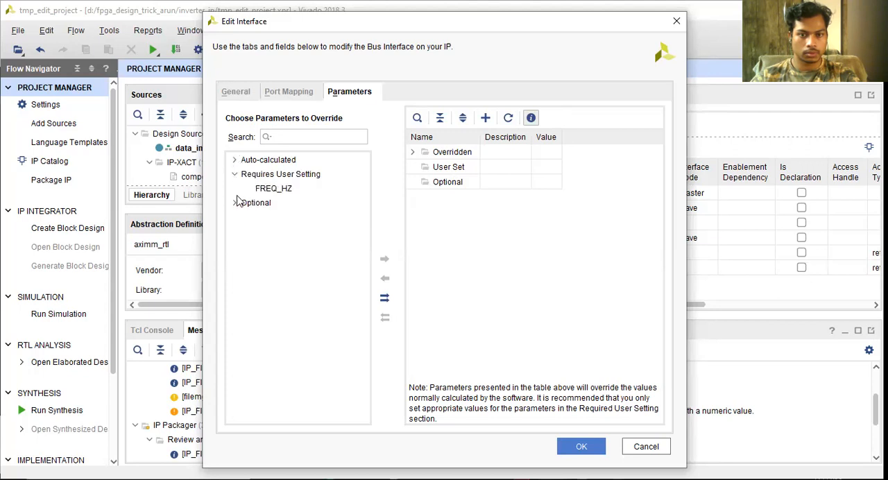
{"action": "left_click", "coordinate": [235, 203]}
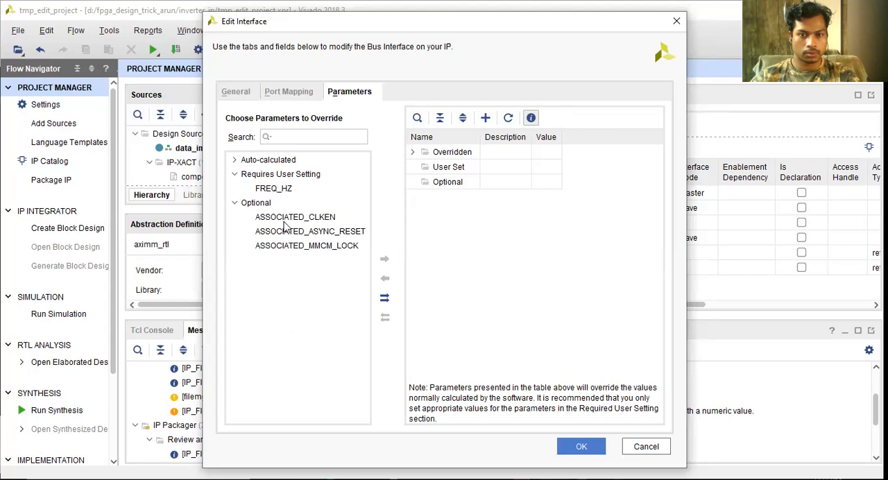
{"action": "left_click", "coordinate": [235, 203]}
Expand the Overridden group, enlarge the interface editor and narrow the description column to expose the parameter values
{"action": "left_click", "coordinate": [436, 167]}
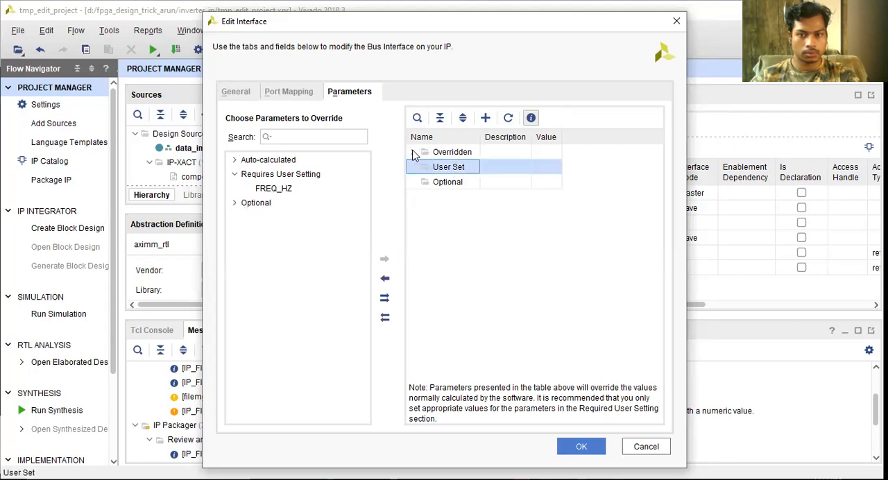
{"action": "left_click", "coordinate": [412, 152]}
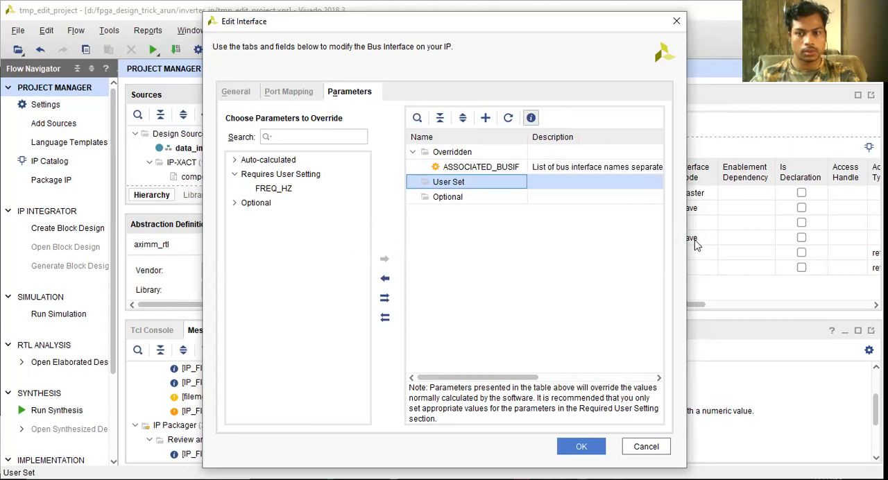
{"action": "left_click_drag", "start_coordinate": [688, 242], "coordinate": [818, 240]}
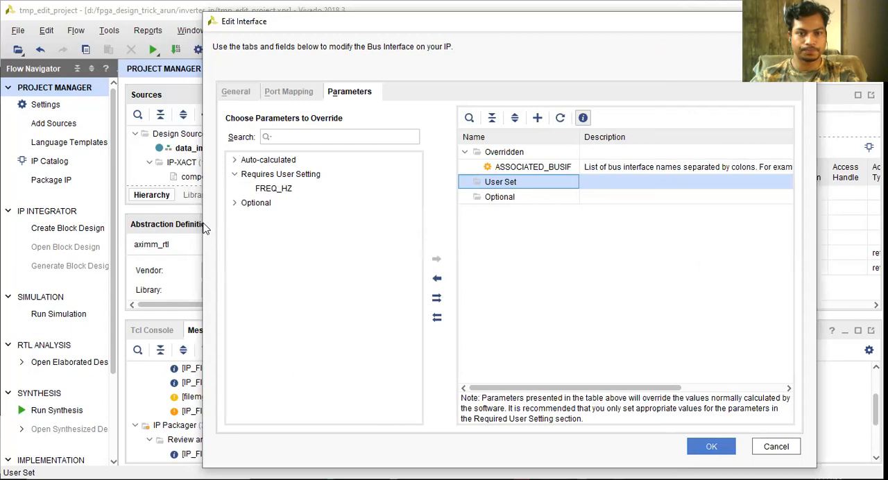
{"action": "left_click_drag", "start_coordinate": [201, 220], "coordinate": [20, 221]}
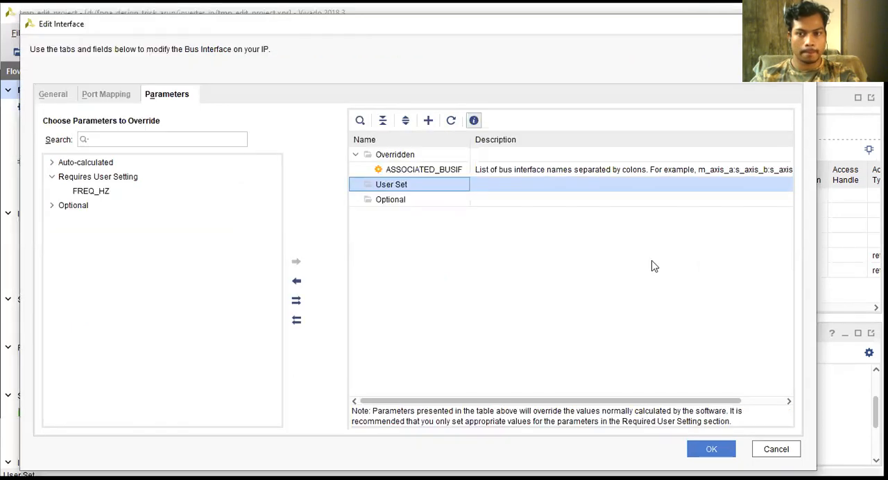
{"action": "left_click_drag", "start_coordinate": [666, 398], "coordinate": [758, 382]}
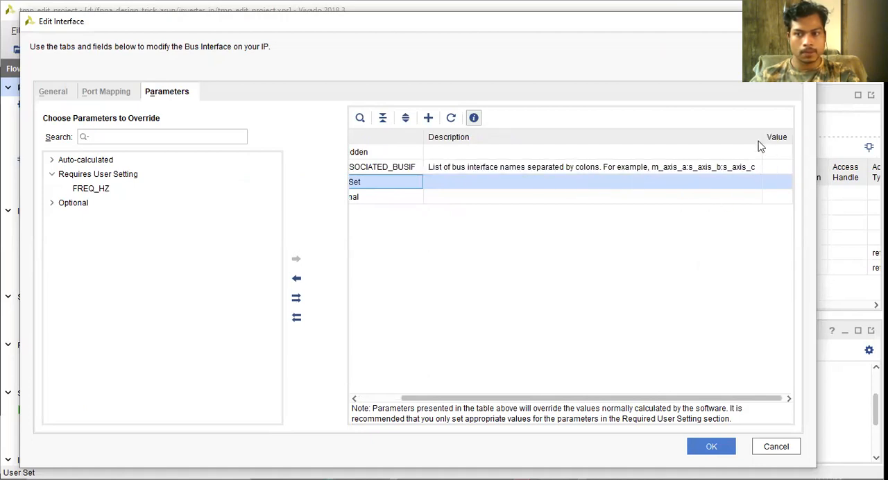
{"action": "left_click_drag", "start_coordinate": [762, 137], "coordinate": [554, 152]}
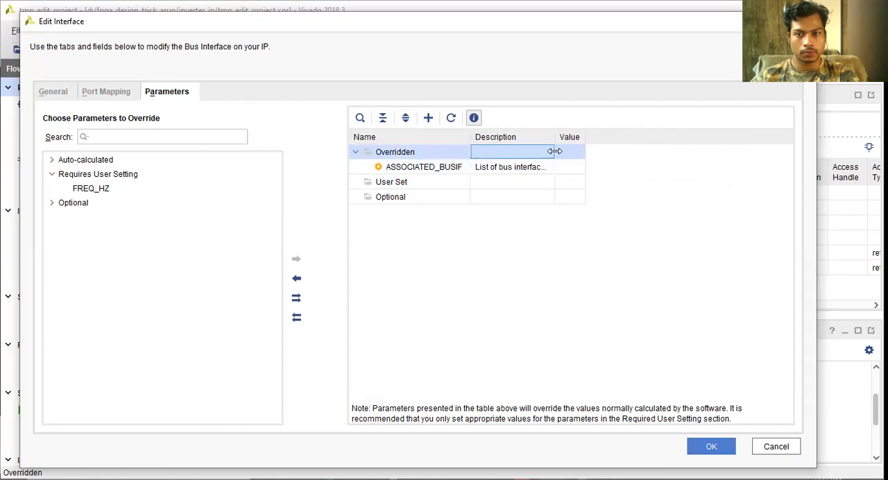
Try to enter "m_axis, s_axis" as the value of the ASSOCIATED_BUSIF parameter
{"action": "left_click", "coordinate": [568, 168]}
{"action": "left_click", "coordinate": [556, 169]}
{"action": "type", "text": "M"}
{"action": "key", "text": "BackSpace"}
{"action": "type", "text": "m"}
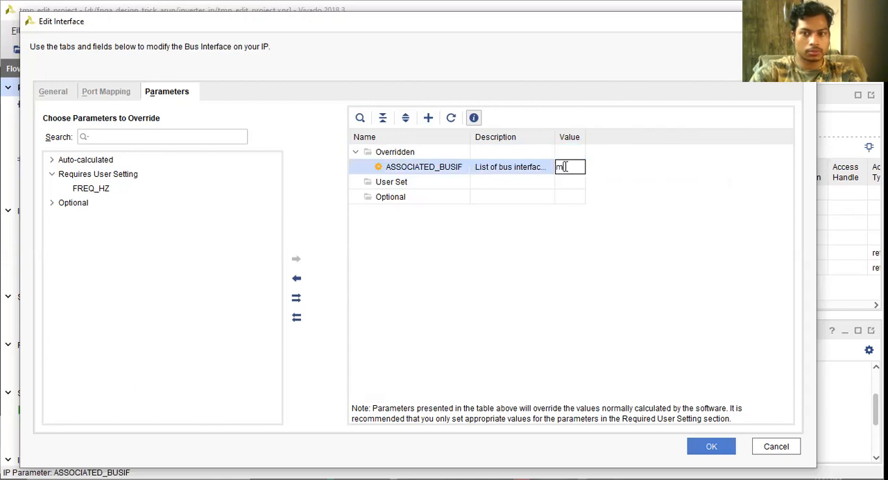
{"action": "type", "text": "_a"}
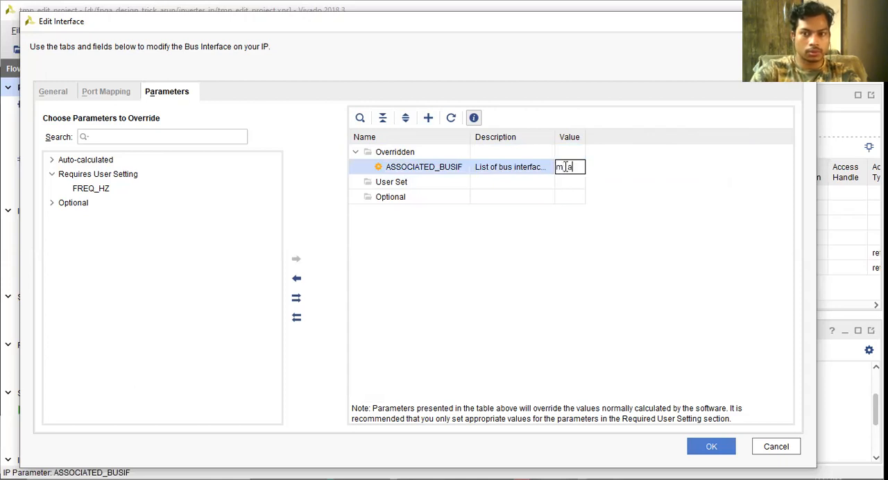
{"action": "type", "text": "xis,s_axi"}
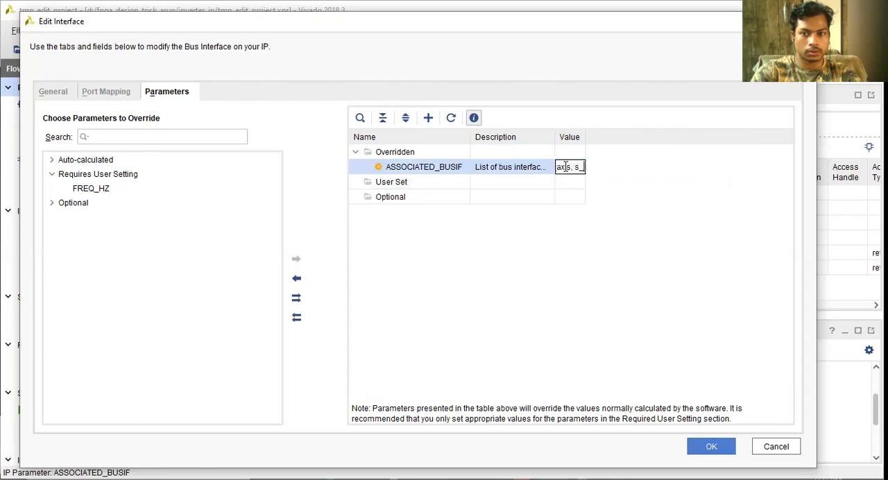
{"action": "type", "text": "s_"}
{"action": "key", "text": "Return"}
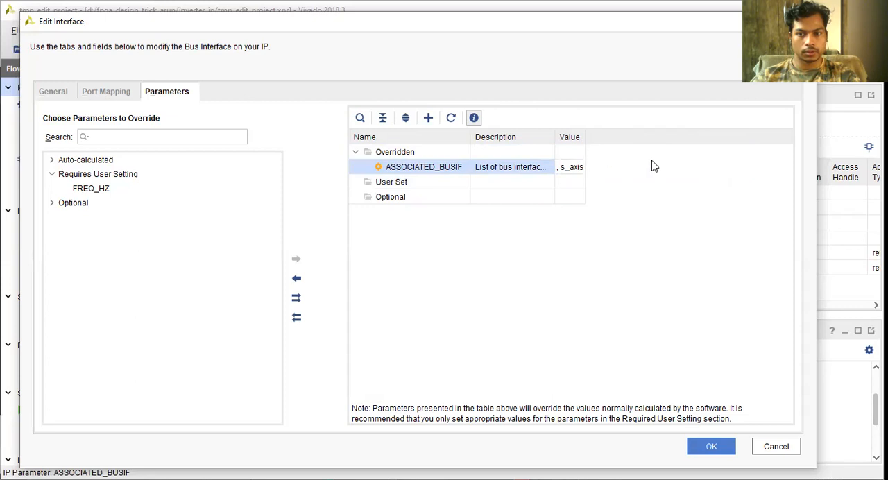
Widen the value column, set ASSOCIATED_BUSIF to "m_axis, s_axis" and apply the interface edits
{"action": "left_click_drag", "start_coordinate": [585, 154], "coordinate": [777, 181]}
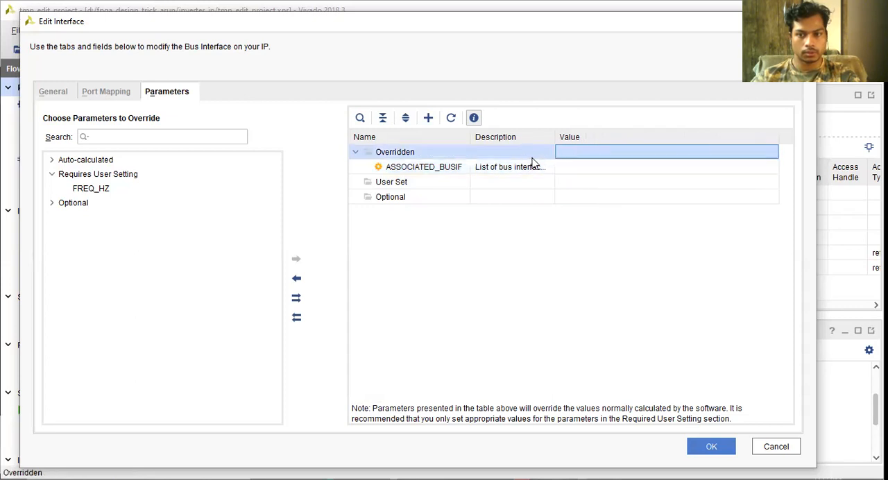
{"action": "left_click_drag", "start_coordinate": [557, 165], "coordinate": [469, 174]}
{"action": "left_click", "coordinate": [472, 173]}
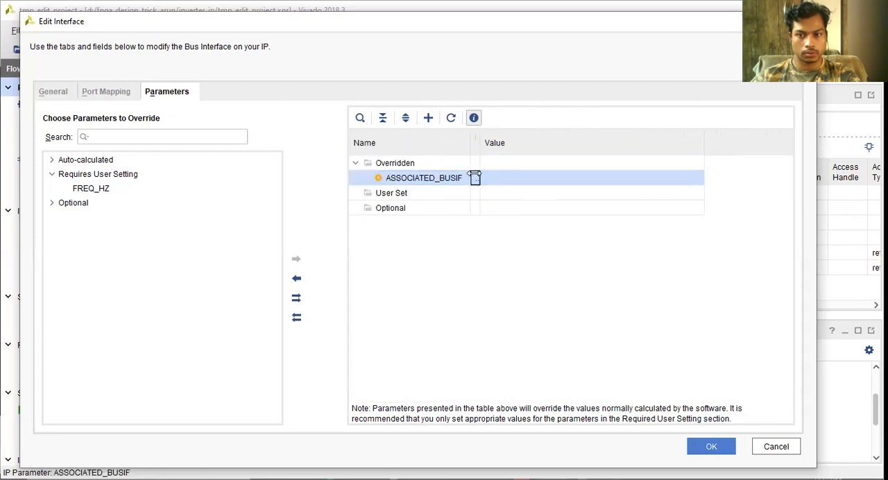
{"action": "left_click", "coordinate": [511, 178]}
{"action": "type", "text": "m_axis, s_axis"}
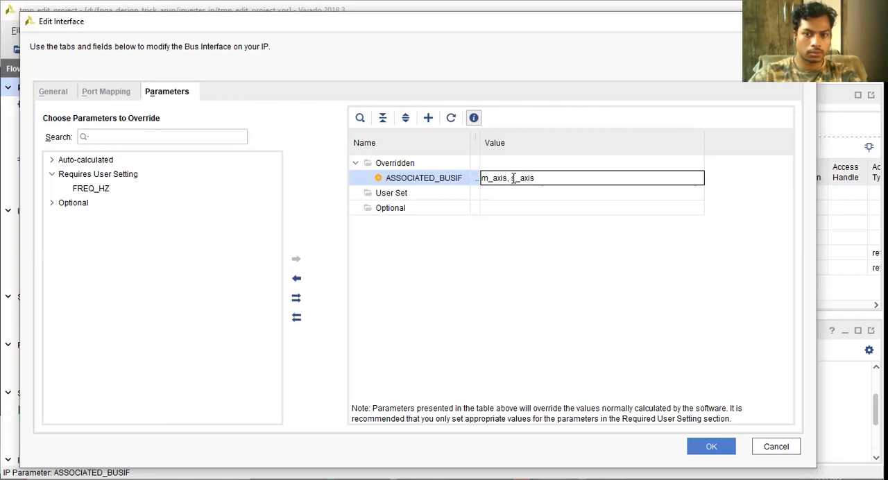
{"action": "left_click", "coordinate": [527, 264]}
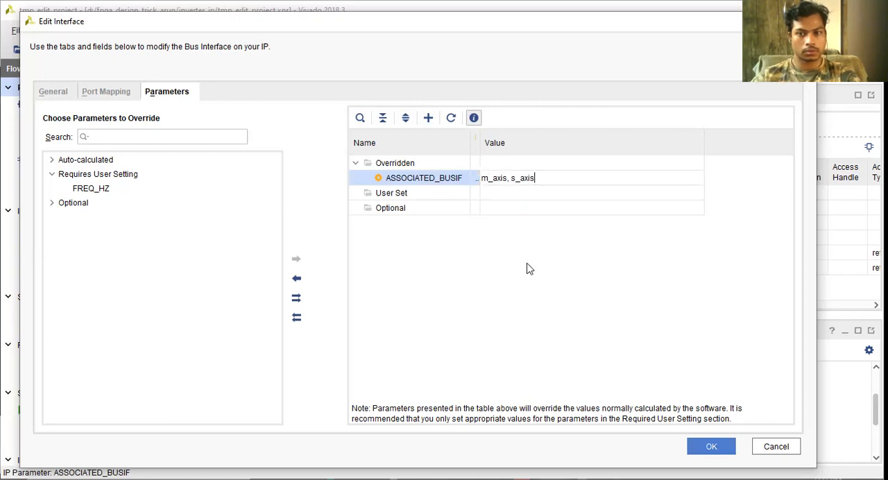
{"action": "left_click", "coordinate": [713, 448]}
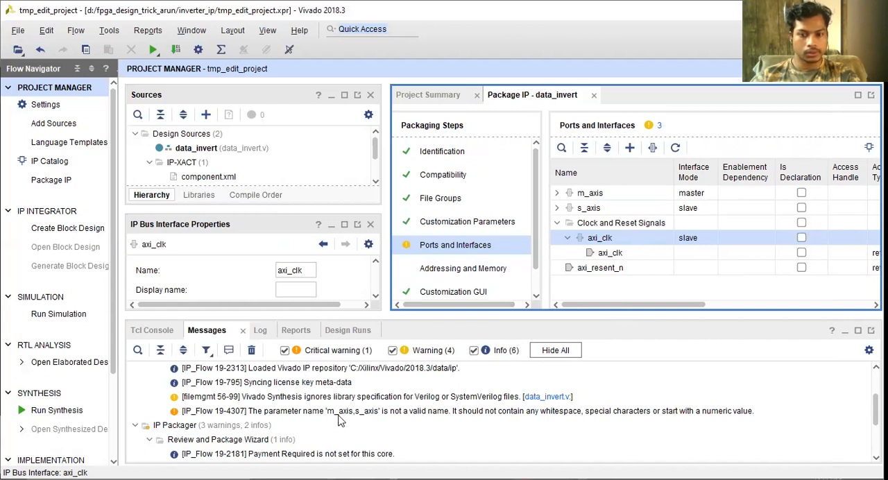
Check the packager messages, then add a bus parameter named FREQ_HZ to the axi_clk interface
{"action": "scroll", "coordinate": [342, 410], "scroll_direction": "down", "scroll_amount": 2}
{"action": "scroll", "coordinate": [345, 416], "scroll_direction": "up", "scroll_amount": 1}
{"action": "scroll", "coordinate": [345, 416], "scroll_direction": "down", "scroll_amount": 1}
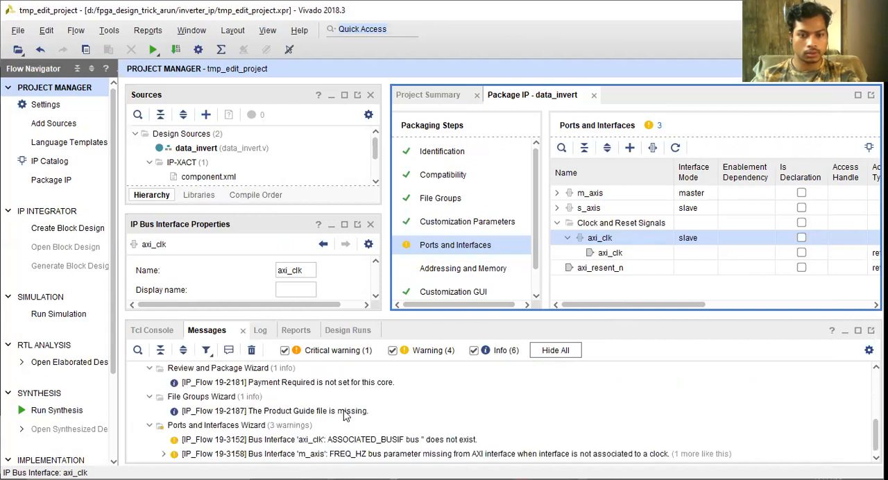
{"action": "scroll", "coordinate": [344, 415], "scroll_direction": "up", "scroll_amount": 2}
{"action": "double_click", "coordinate": [651, 242]}
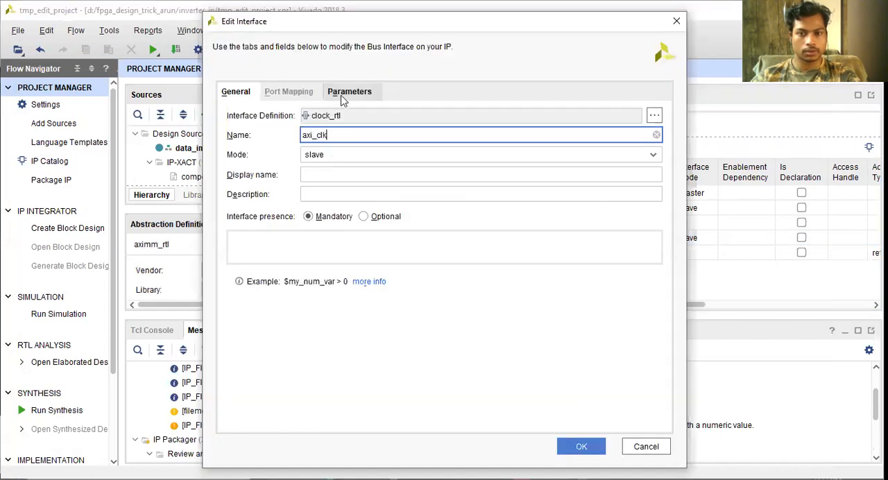
{"action": "left_click", "coordinate": [343, 92]}
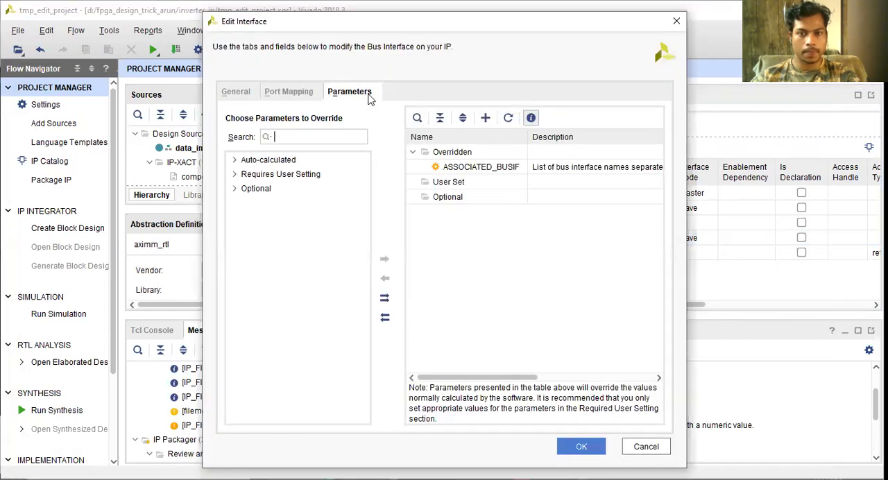
{"action": "left_click", "coordinate": [485, 119]}
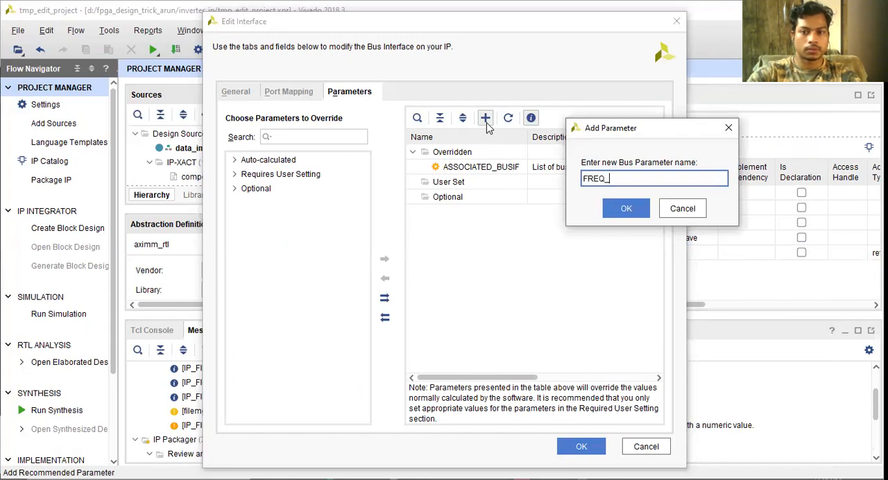
{"action": "key", "text": "Return"}
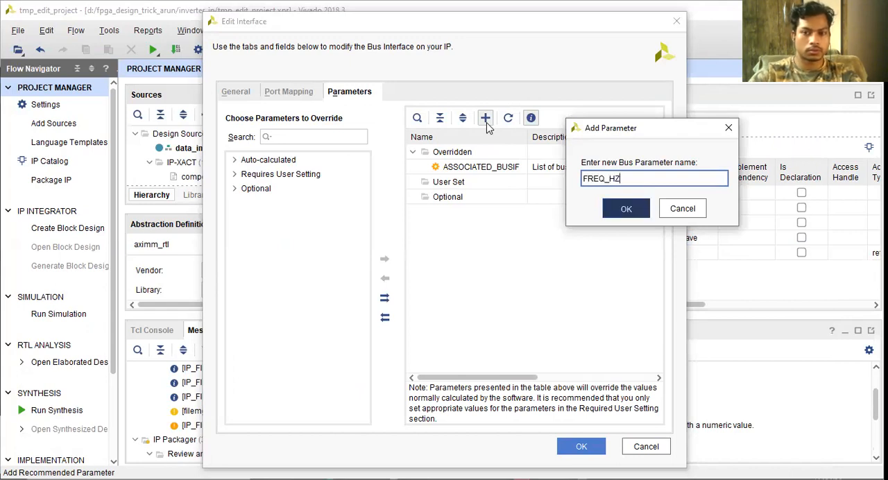
{"action": "double_click", "coordinate": [430, 182]}
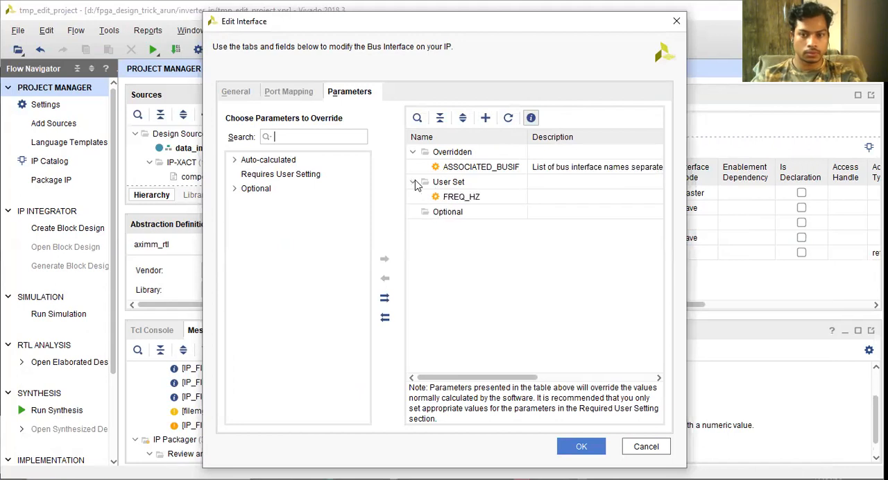
Enlarge the interface editor and narrow the name column to bring the parameter value column into view
{"action": "left_click", "coordinate": [444, 197]}
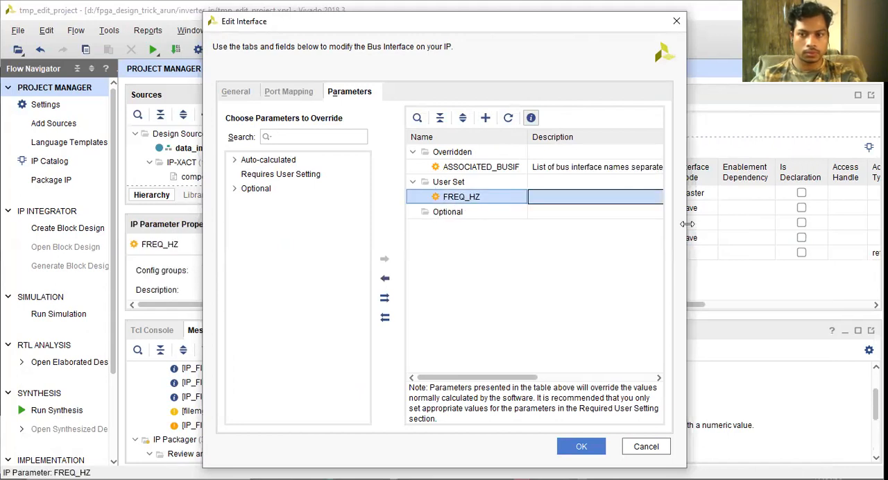
{"action": "left_click_drag", "start_coordinate": [687, 223], "coordinate": [881, 220]}
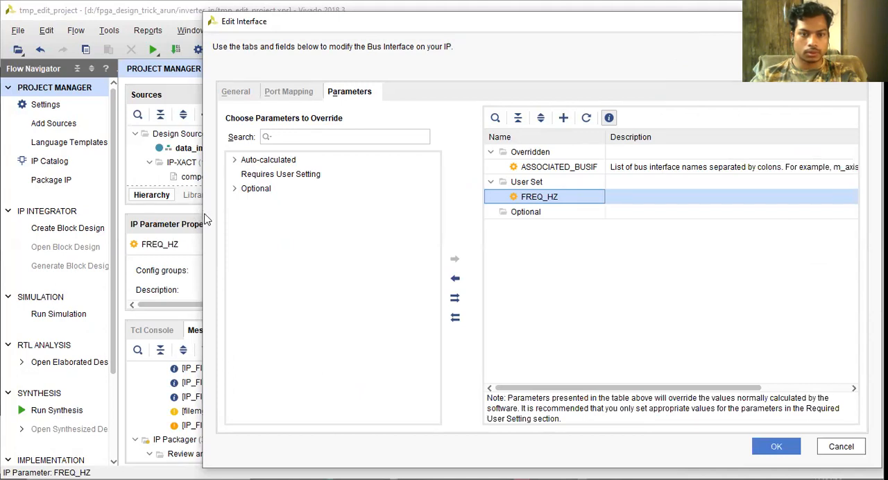
{"action": "left_click_drag", "start_coordinate": [200, 212], "coordinate": [48, 212]}
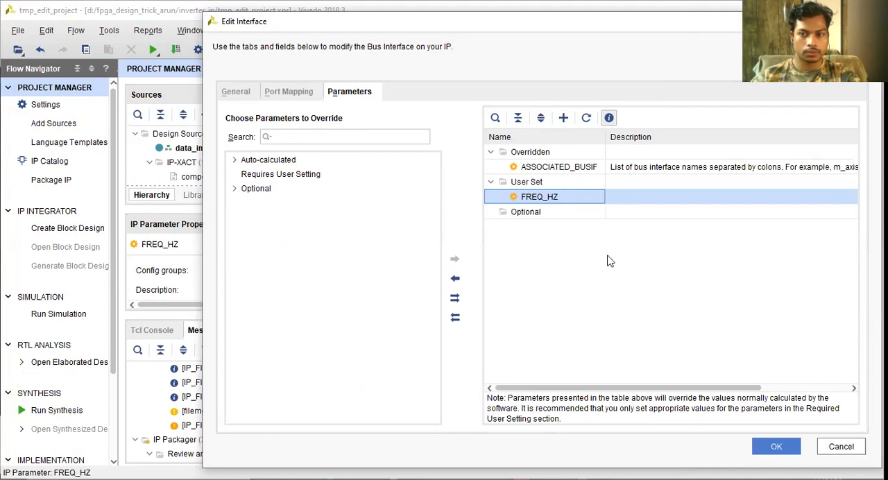
{"action": "left_click", "coordinate": [670, 211]}
{"action": "left_click_drag", "start_coordinate": [515, 181], "coordinate": [401, 174]}
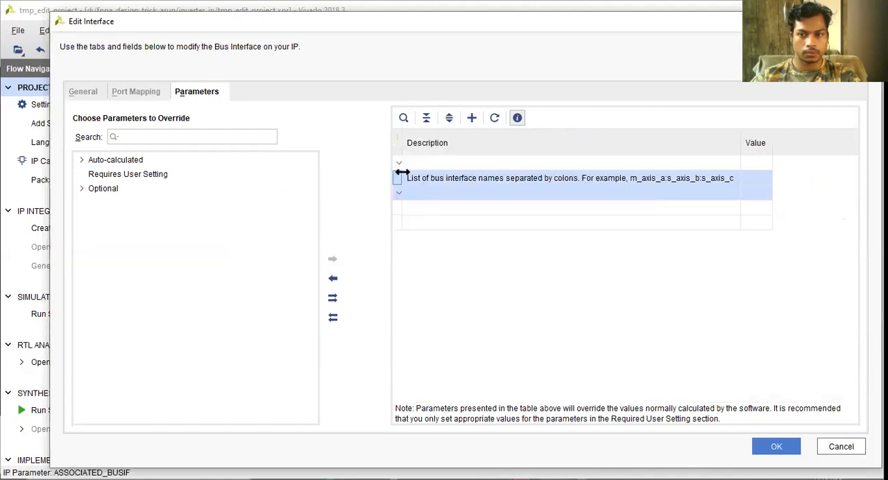
Try to edit the value cell of the User Set row, widening the value column for it
{"action": "left_click", "coordinate": [761, 197]}
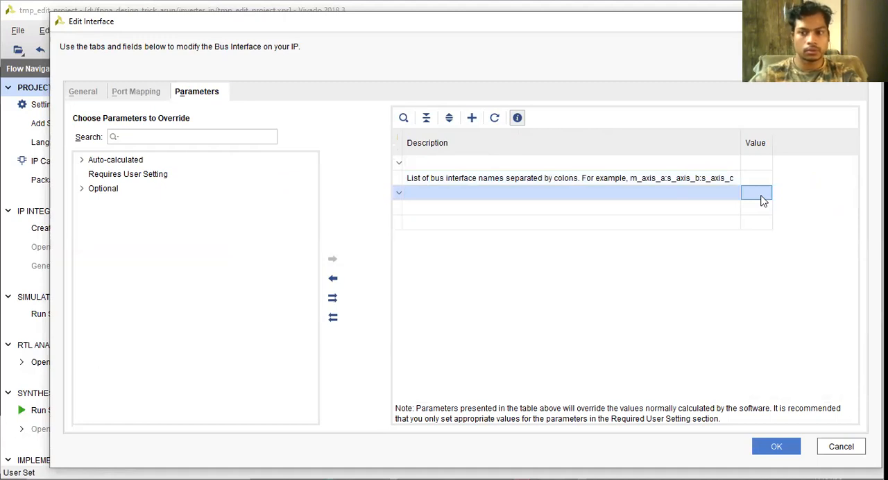
{"action": "double_click", "coordinate": [761, 196]}
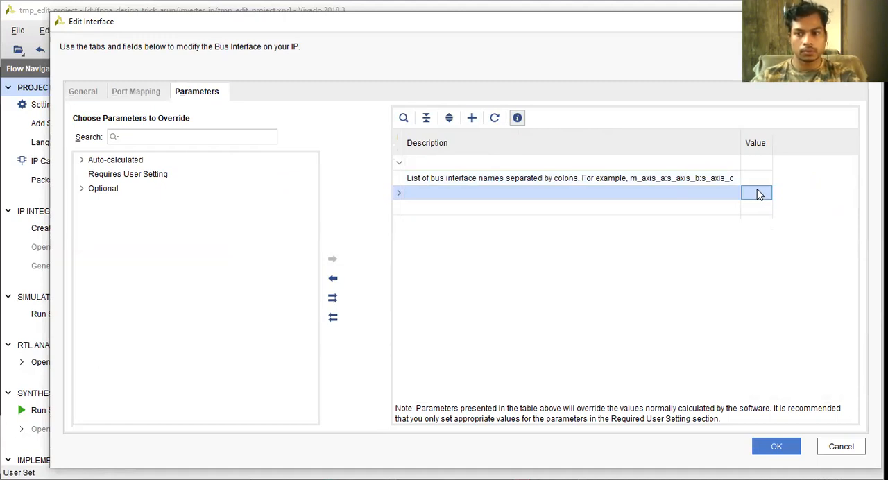
{"action": "left_click_drag", "start_coordinate": [772, 194], "coordinate": [824, 197]}
{"action": "double_click", "coordinate": [754, 190]}
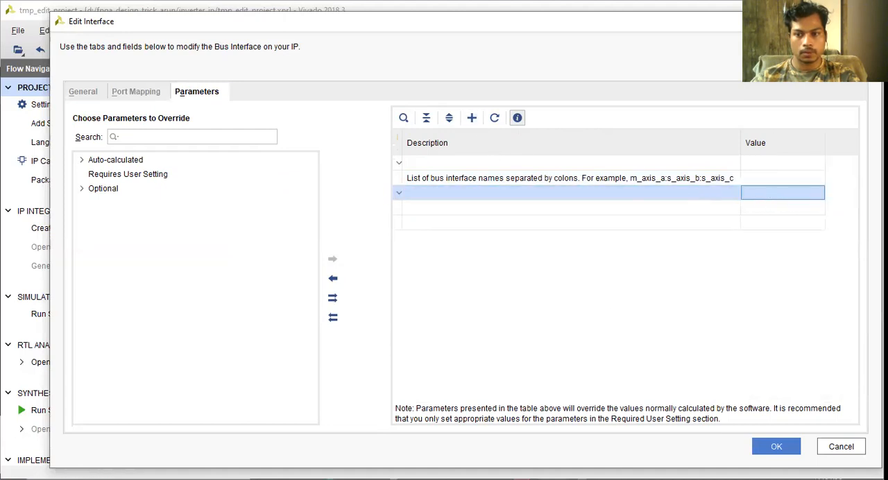
{"action": "double_click", "coordinate": [753, 196]}
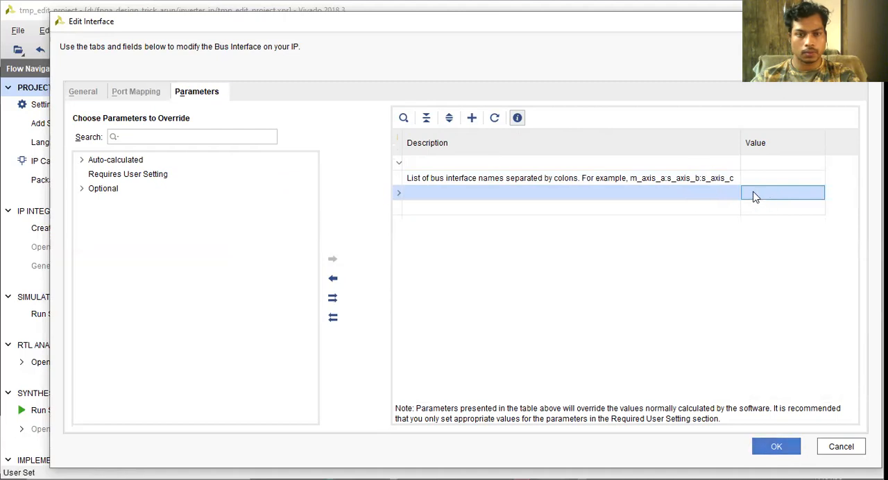
Widen the parameter table and its name column so that the parameter names are readable beside their values
{"action": "left_click_drag", "start_coordinate": [390, 231], "coordinate": [322, 231]}
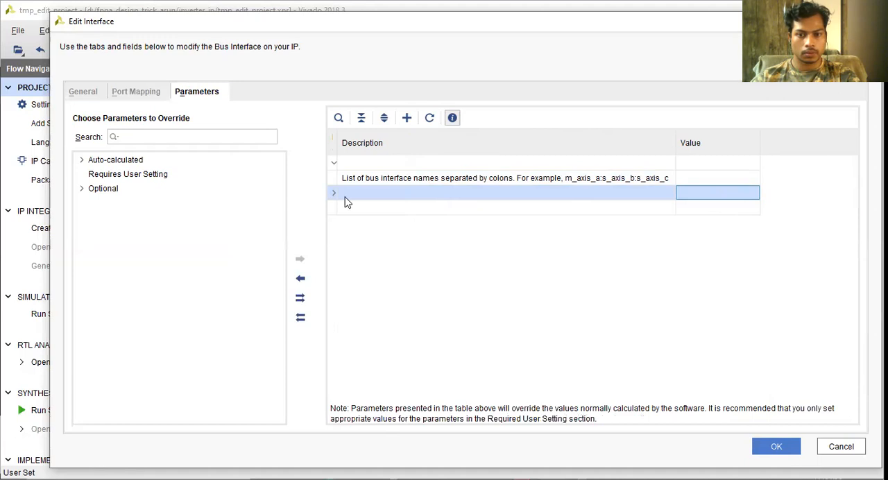
{"action": "left_click_drag", "start_coordinate": [338, 169], "coordinate": [471, 182]}
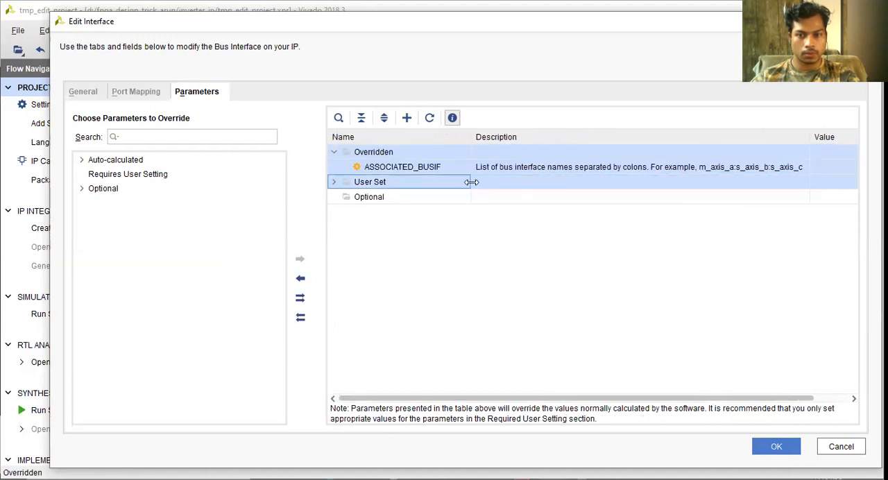
{"action": "left_click", "coordinate": [821, 167]}
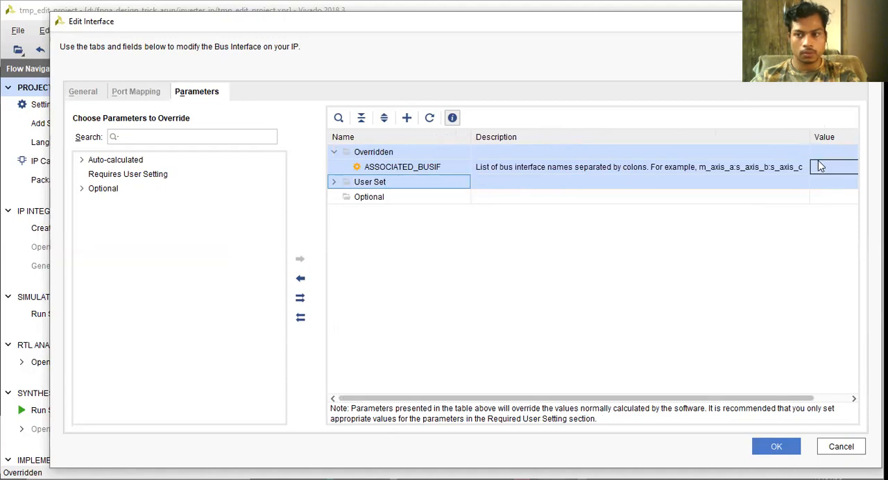
{"action": "left_click", "coordinate": [804, 184]}
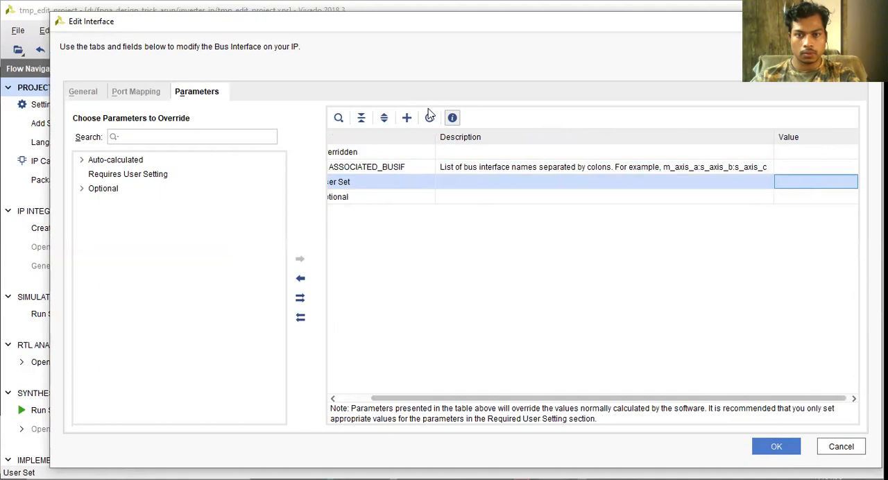
Try to add another bus parameter named FREQ_HZ to the axi_clk interface
{"action": "left_click", "coordinate": [407, 119]}
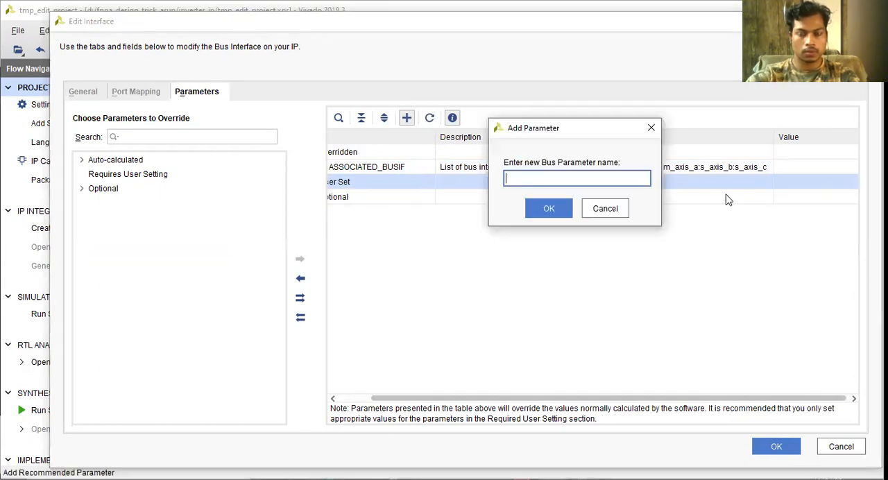
{"action": "type", "text": "FREQ_H"}
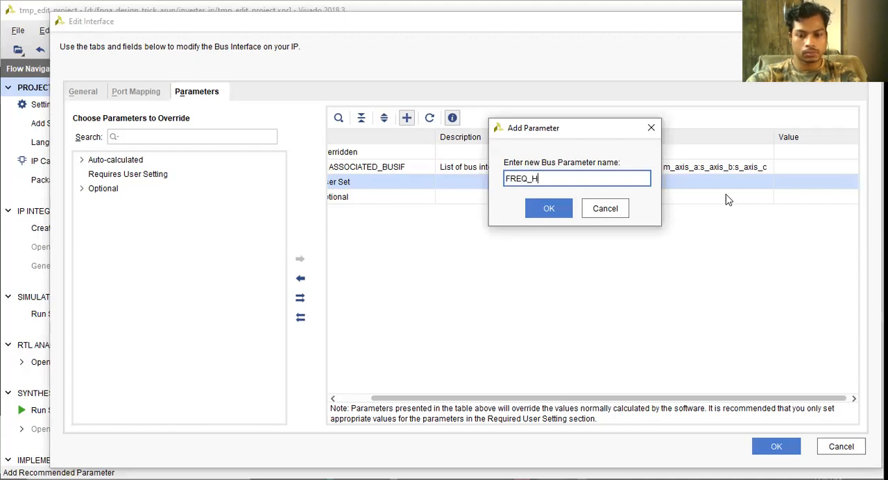
{"action": "type", "text": "Z"}
{"action": "key", "text": "Return"}
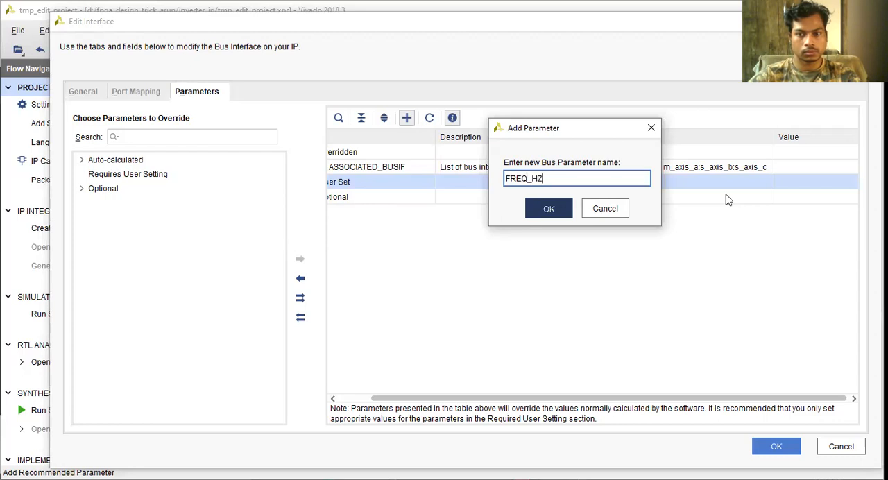
Expand the User Set group, set the FREQ_HZ parameter to 1000000 and apply the interface edits
{"action": "left_click", "coordinate": [435, 186]}
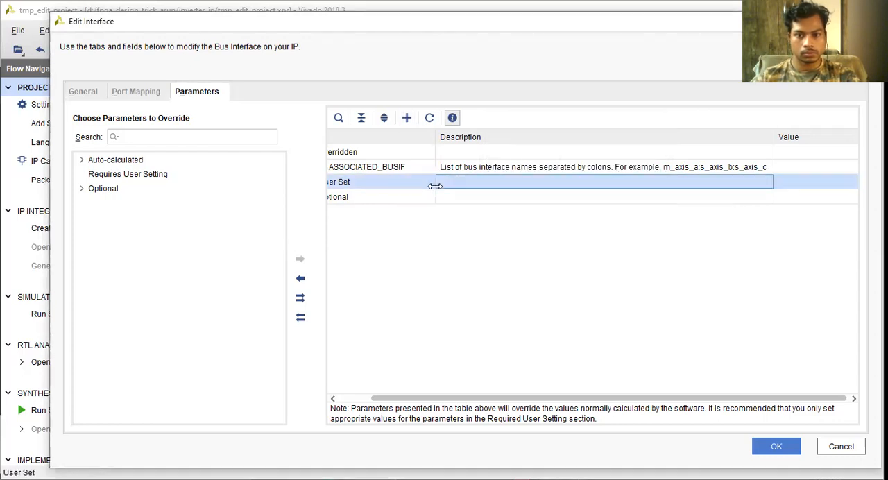
{"action": "left_click_drag", "start_coordinate": [598, 399], "coordinate": [499, 384]}
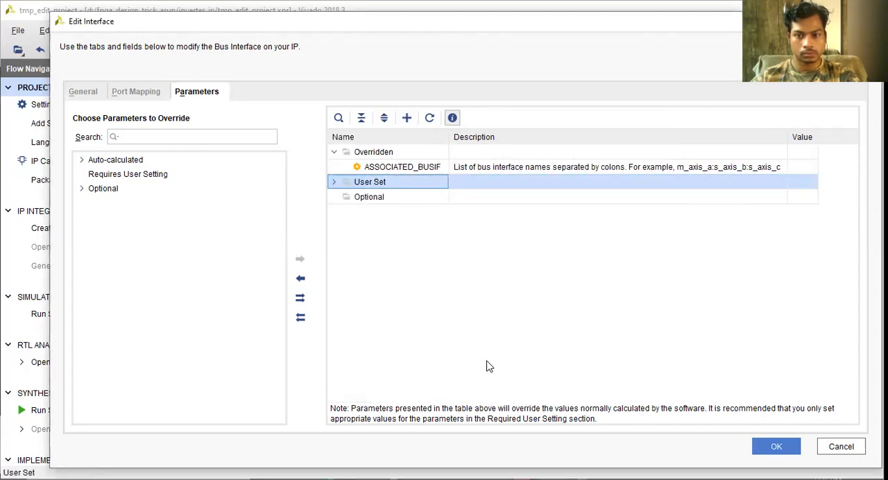
{"action": "left_click", "coordinate": [335, 183]}
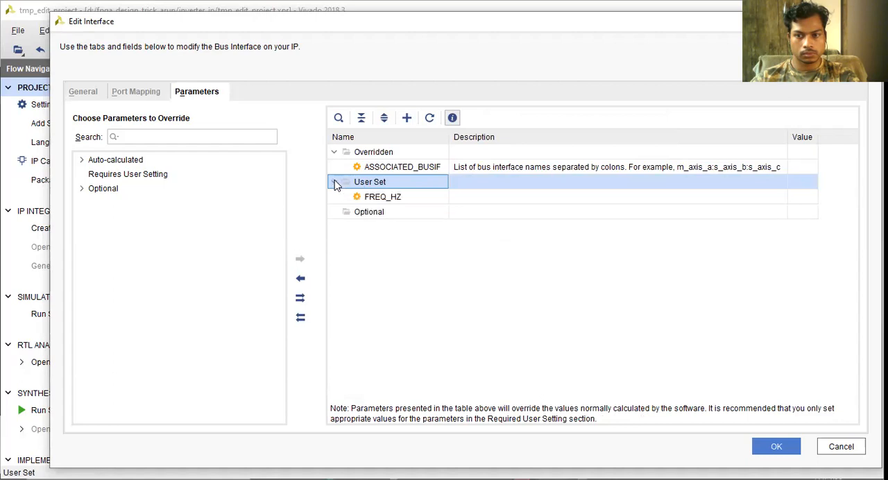
{"action": "left_click", "coordinate": [374, 197]}
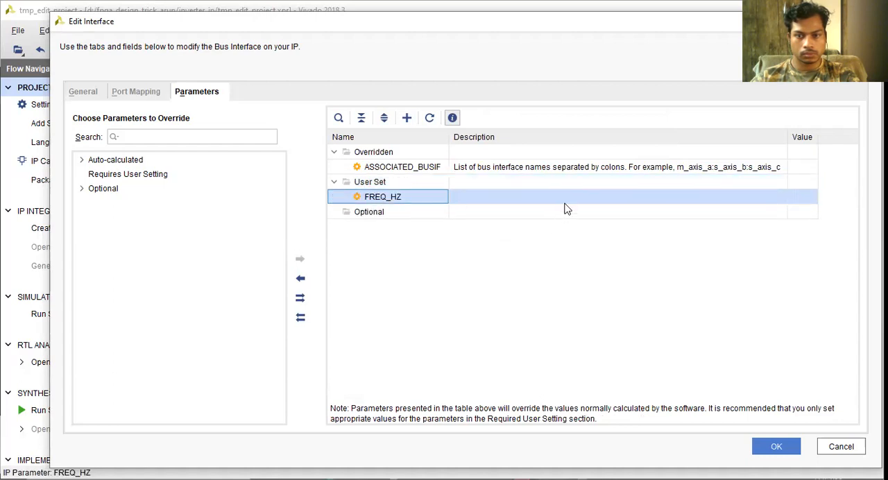
{"action": "left_click", "coordinate": [563, 200]}
{"action": "left_click", "coordinate": [802, 195]}
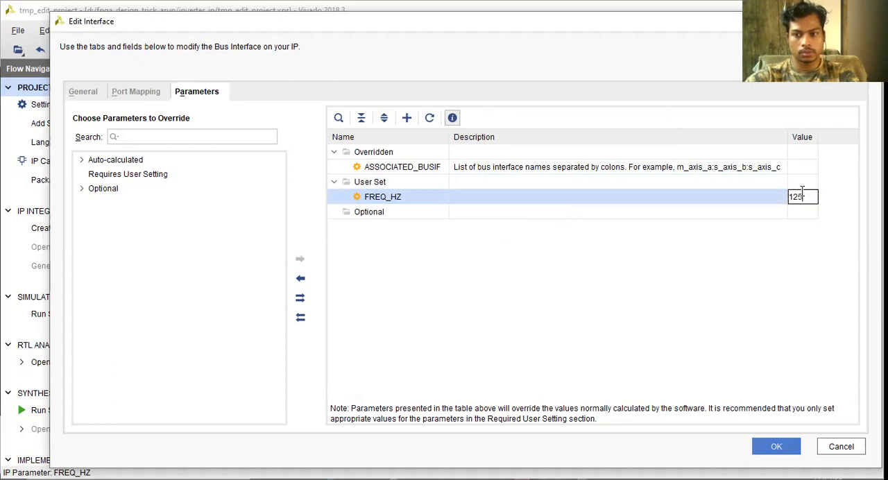
{"action": "key", "text": "BackSpace"}
{"action": "key", "text": "BackSpace"}
{"action": "type", "text": "0"}
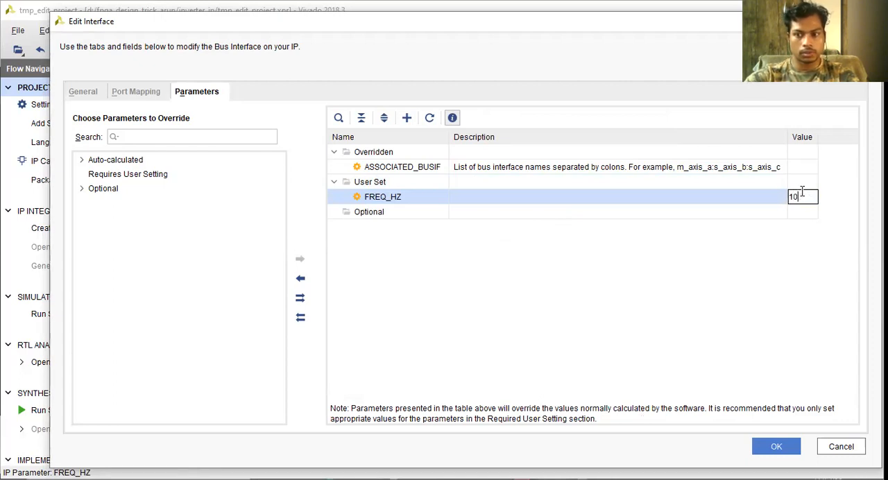
{"action": "type", "text": "00000"}
{"action": "key", "text": "Return"}
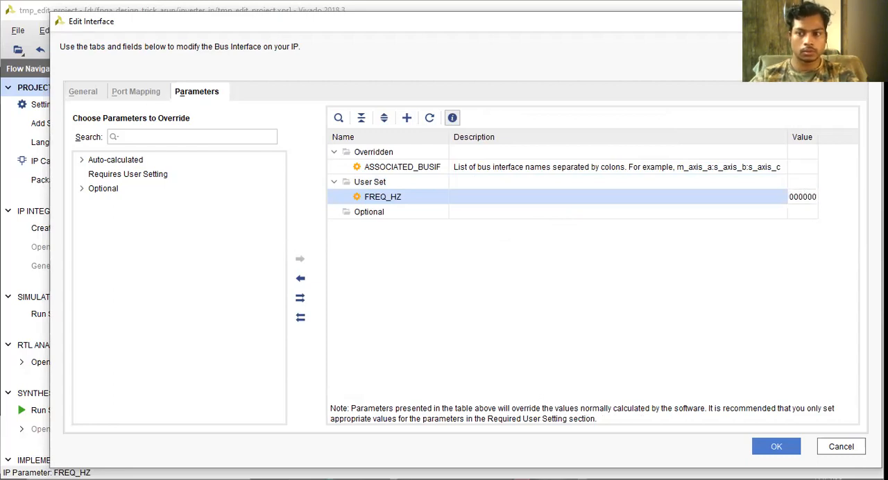
{"action": "left_click", "coordinate": [786, 448]}
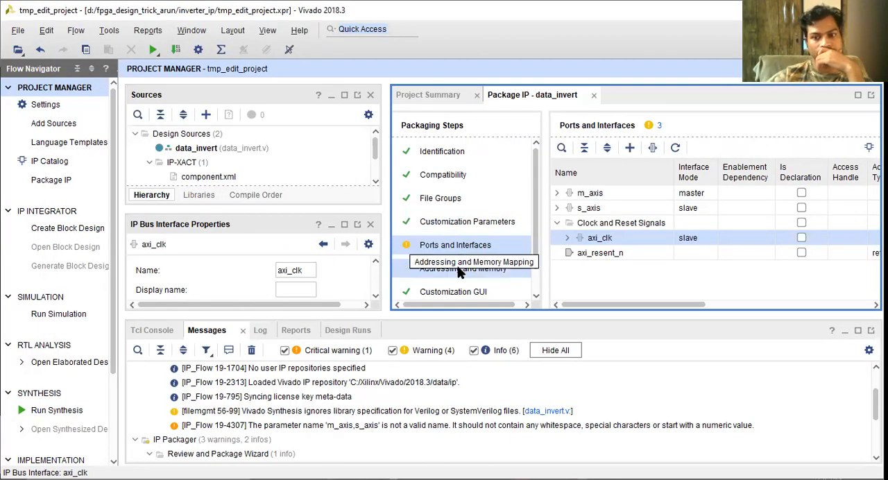
Examine the warnings reported for the Ports and Interfaces packaging step
{"action": "left_click", "coordinate": [461, 268]}
{"action": "left_click", "coordinate": [460, 245]}
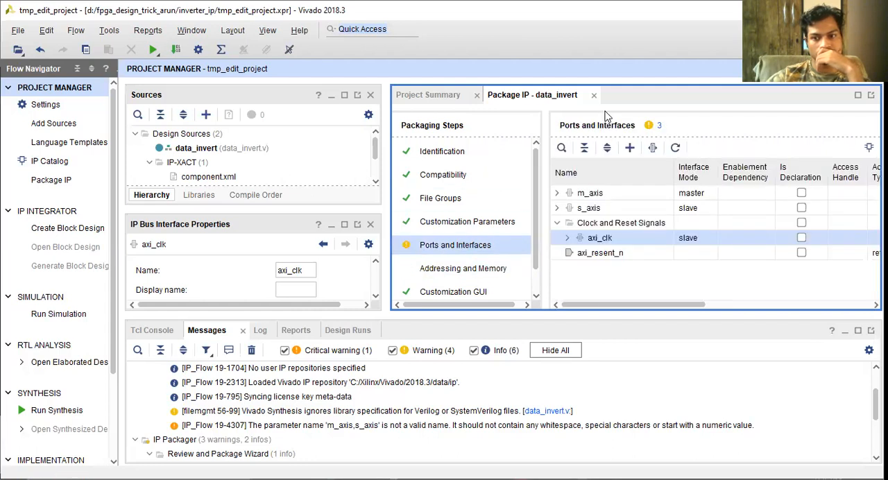
{"action": "left_click", "coordinate": [652, 125]}
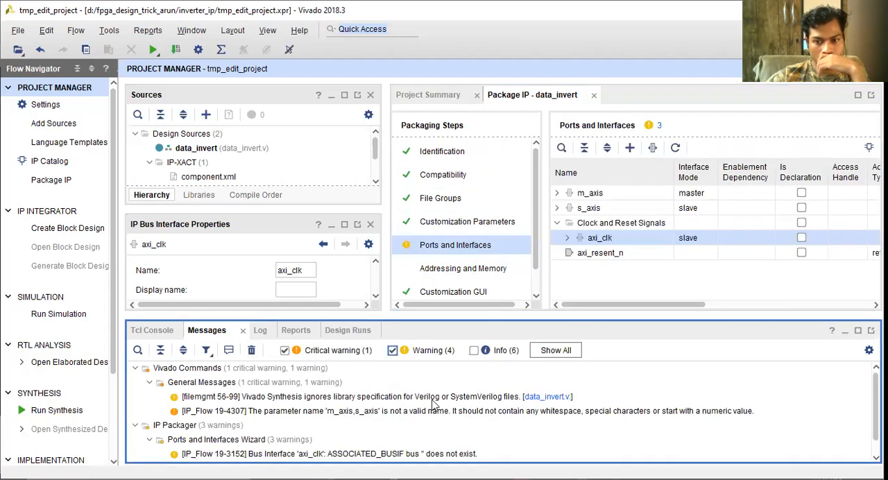
{"action": "scroll", "coordinate": [433, 404], "scroll_direction": "down", "scroll_amount": 1}
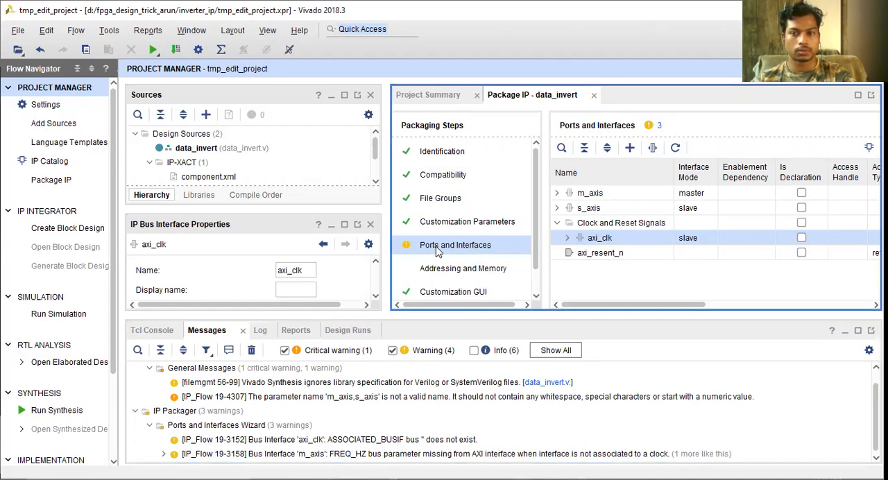
Examine the warnings and info messages listed for the Review and Package step
{"action": "scroll", "coordinate": [435, 255], "scroll_direction": "down", "scroll_amount": 1}
{"action": "left_click", "coordinate": [459, 289]}
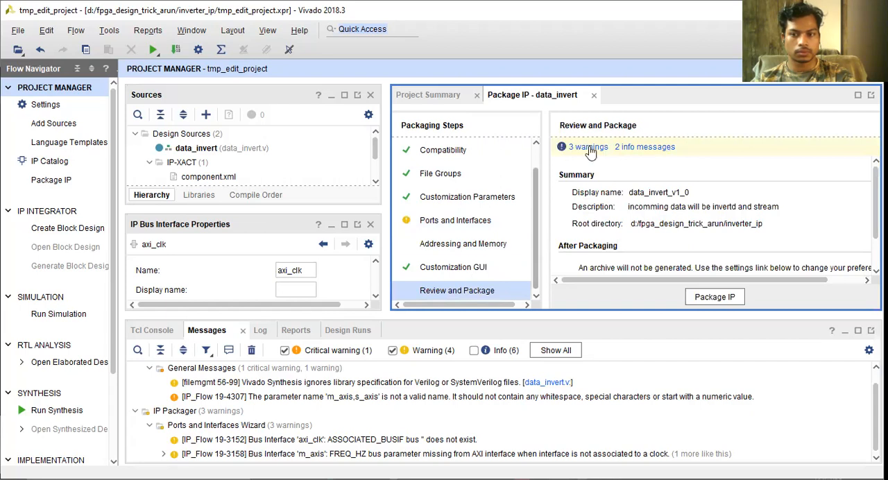
{"action": "left_click", "coordinate": [588, 148]}
{"action": "left_click", "coordinate": [632, 148]}
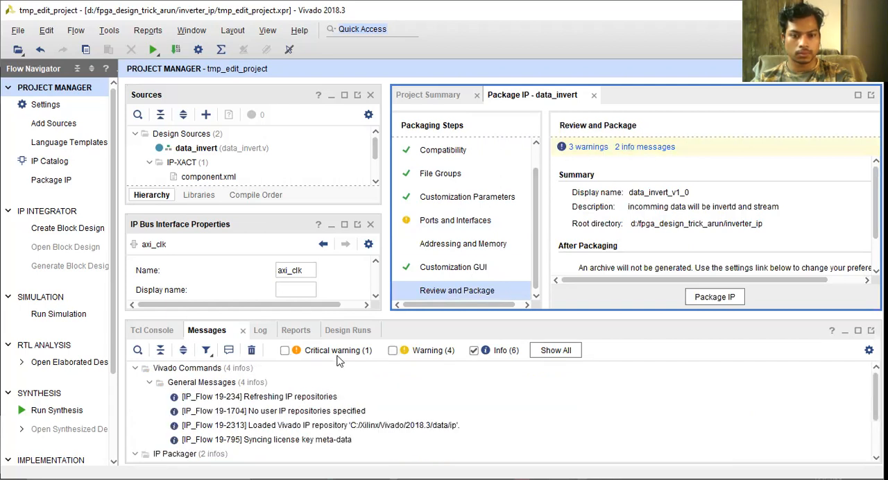
{"action": "scroll", "coordinate": [332, 394], "scroll_direction": "down", "scroll_amount": 2}
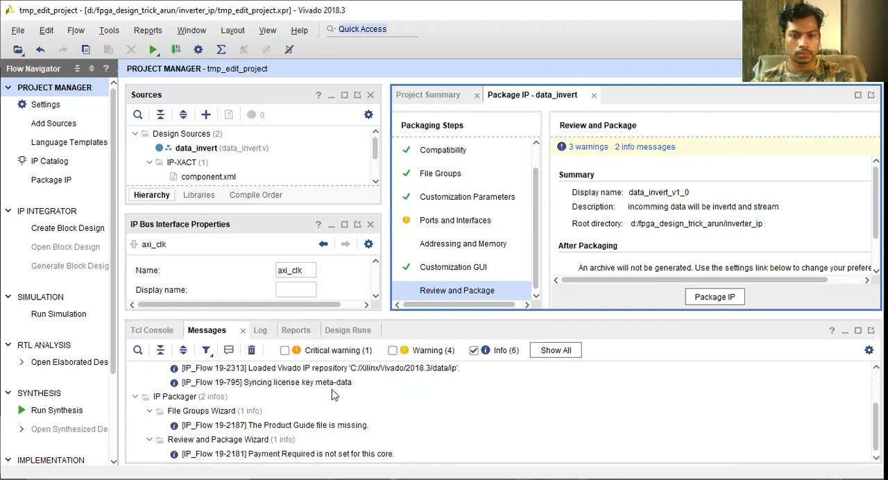
{"action": "left_click", "coordinate": [588, 147]}
{"action": "scroll", "coordinate": [663, 248], "scroll_direction": "down", "scroll_amount": 2}
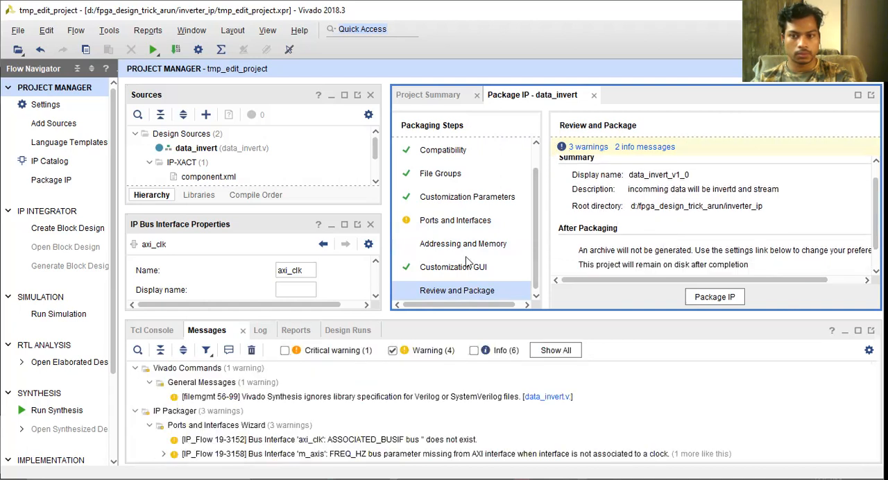
Open the bus parameters of the axi_clk interface from the Ports and Interfaces packaging step
{"action": "left_click", "coordinate": [444, 221]}
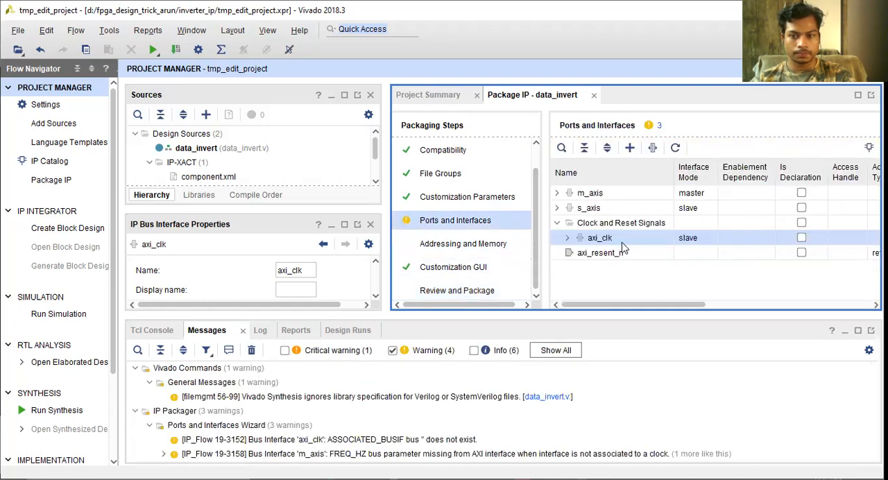
{"action": "left_click", "coordinate": [603, 239]}
{"action": "left_click", "coordinate": [567, 238]}
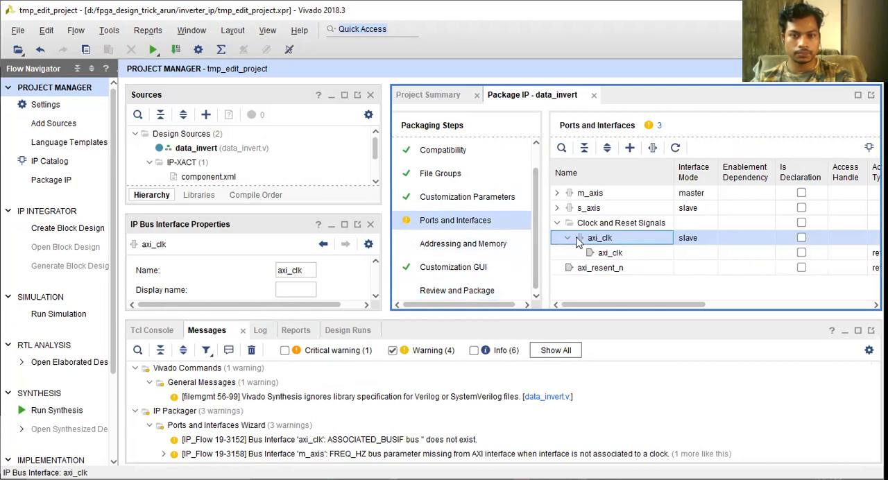
{"action": "double_click", "coordinate": [577, 237]}
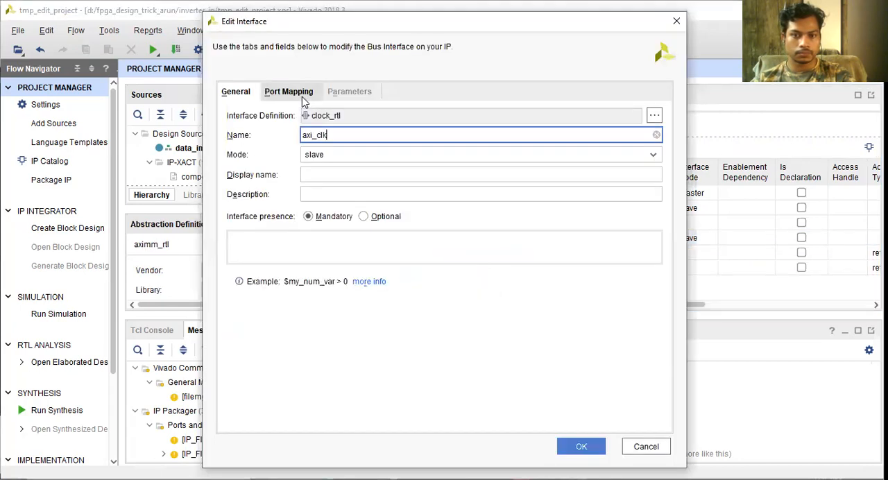
{"action": "left_click", "coordinate": [302, 97]}
{"action": "left_click", "coordinate": [350, 92]}
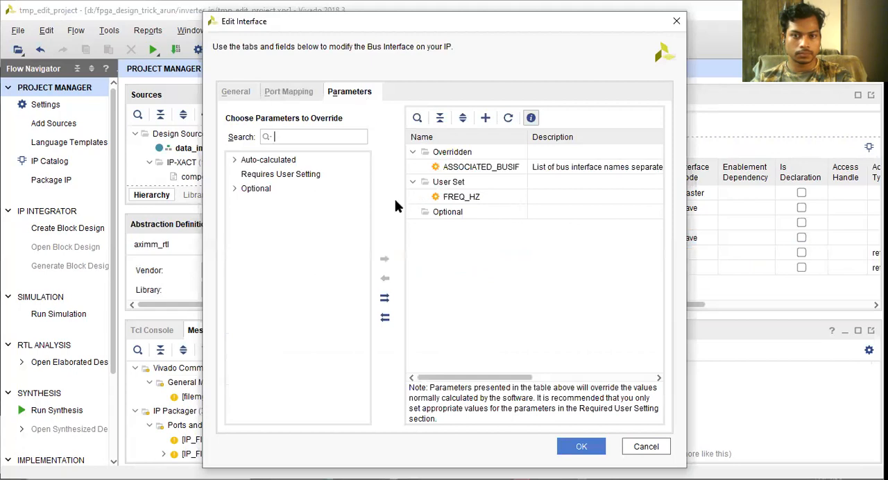
Enlarge the axi_clk parameter table and inspect the values of the ASSOCIATED_BUSIF and FREQ_HZ parameters
{"action": "left_click_drag", "start_coordinate": [398, 199], "coordinate": [318, 200]}
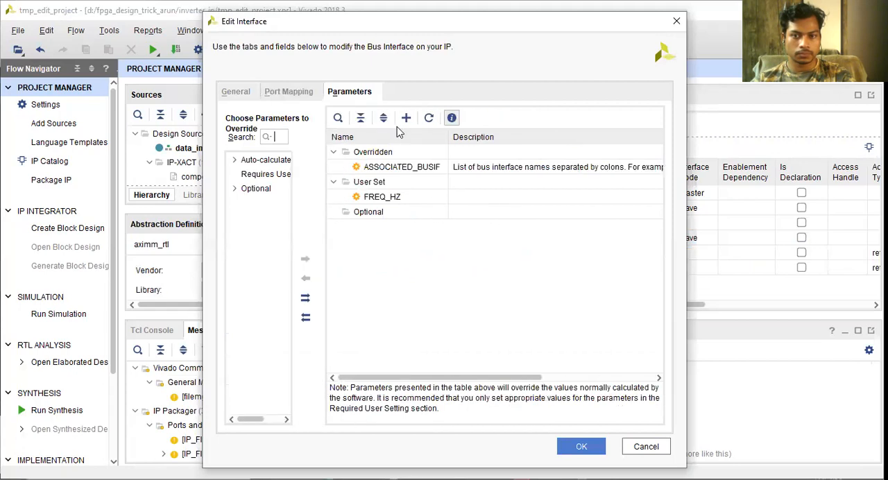
{"action": "left_click", "coordinate": [361, 119]}
{"action": "left_click", "coordinate": [352, 182]}
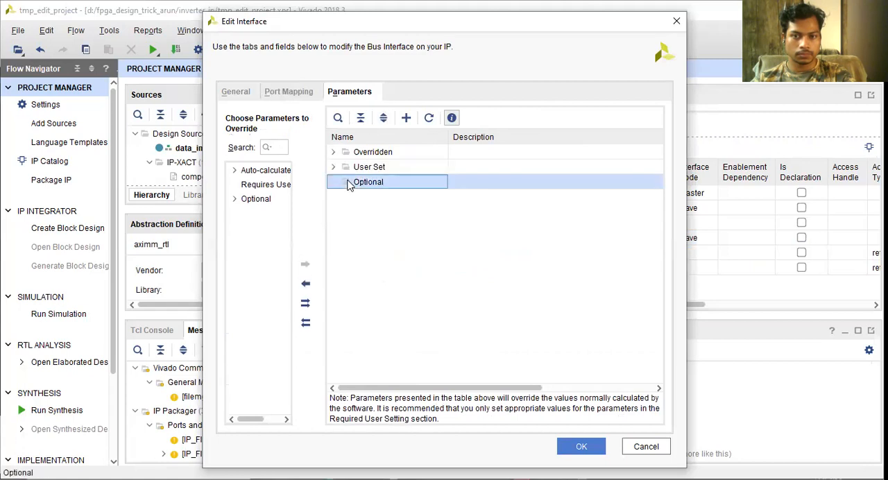
{"action": "left_click", "coordinate": [333, 168]}
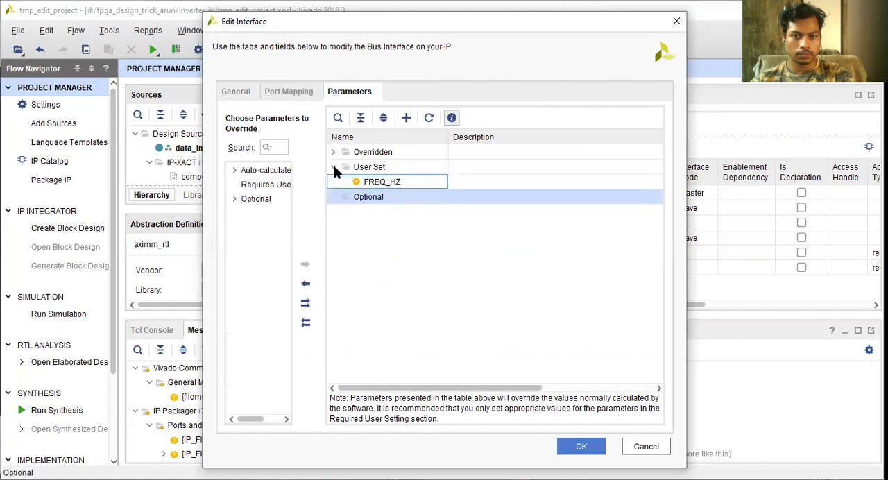
{"action": "left_click", "coordinate": [414, 182]}
{"action": "left_click", "coordinate": [500, 187]}
{"action": "left_click_drag", "start_coordinate": [529, 389], "coordinate": [441, 369]}
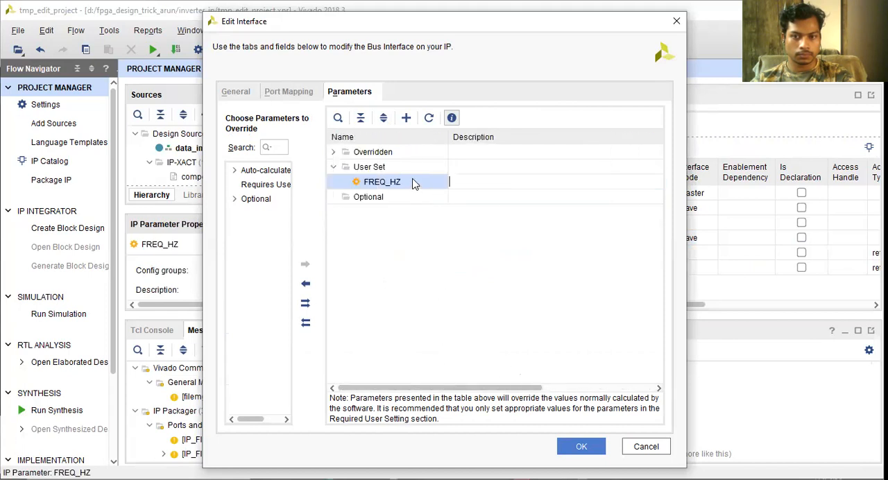
{"action": "left_click", "coordinate": [333, 152]}
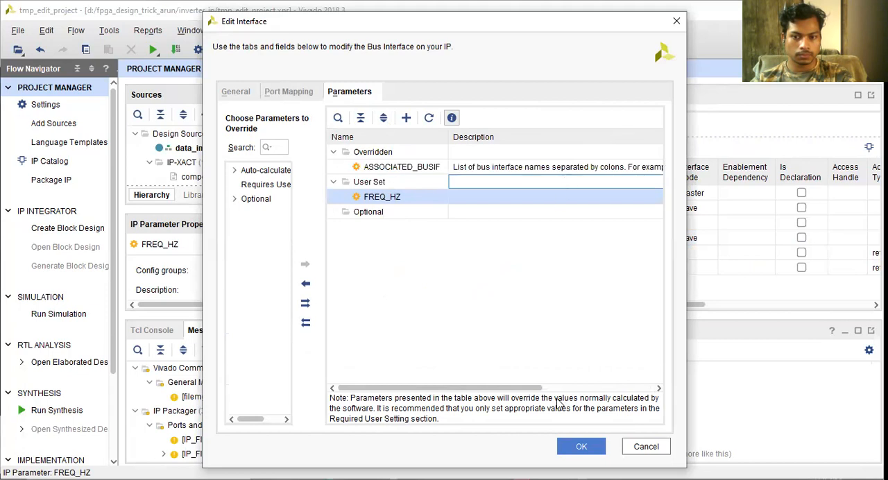
{"action": "left_click_drag", "start_coordinate": [532, 390], "coordinate": [663, 386]}
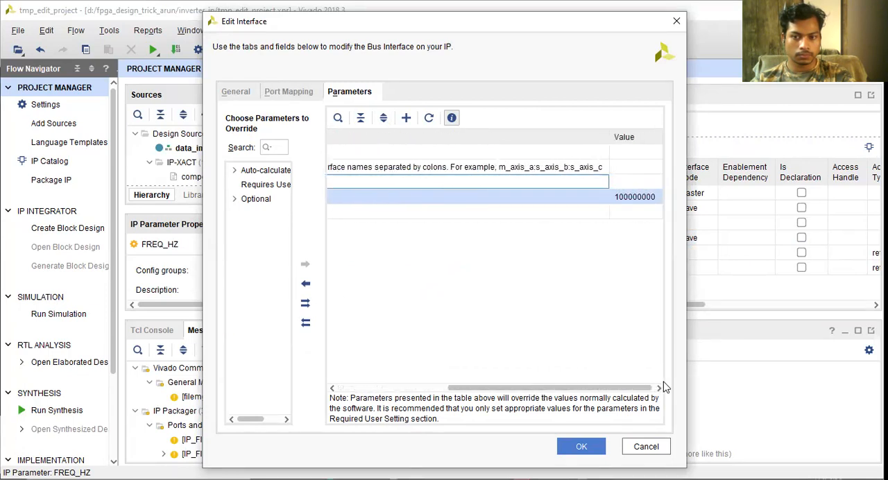
Set the ASSOCIATED_BUSIF parameter of axi_clk to m_axis,s_axis and apply the interface edits
{"action": "left_click", "coordinate": [615, 169]}
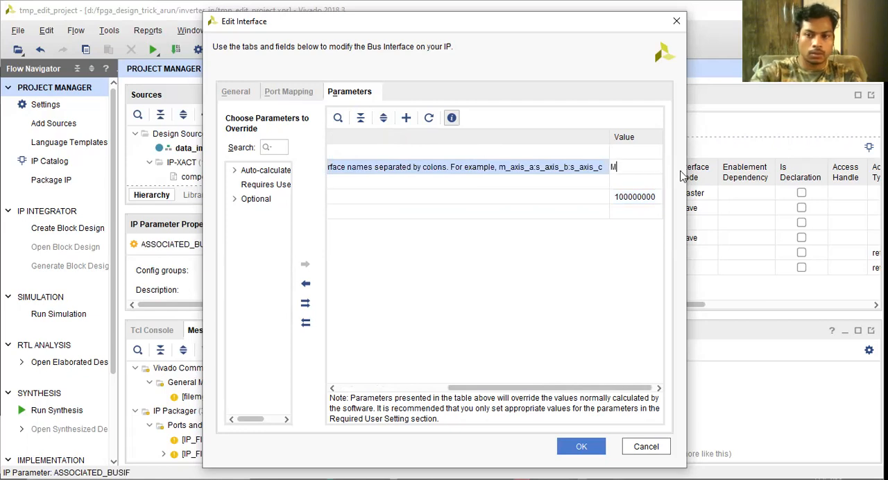
{"action": "type", "text": "m_axis, s_axis"}
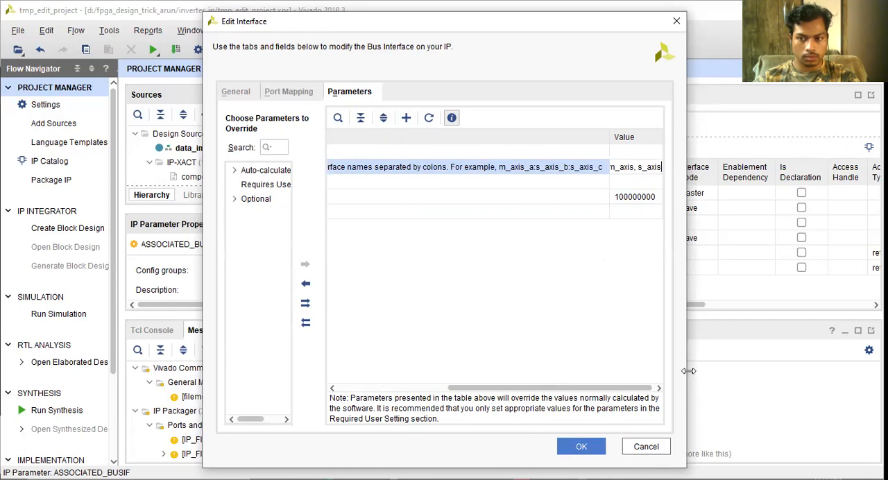
{"action": "left_click_drag", "start_coordinate": [688, 371], "coordinate": [749, 370]}
{"action": "left_click", "coordinate": [723, 215]}
{"action": "left_click", "coordinate": [669, 168]}
{"action": "type", "text": "m"}
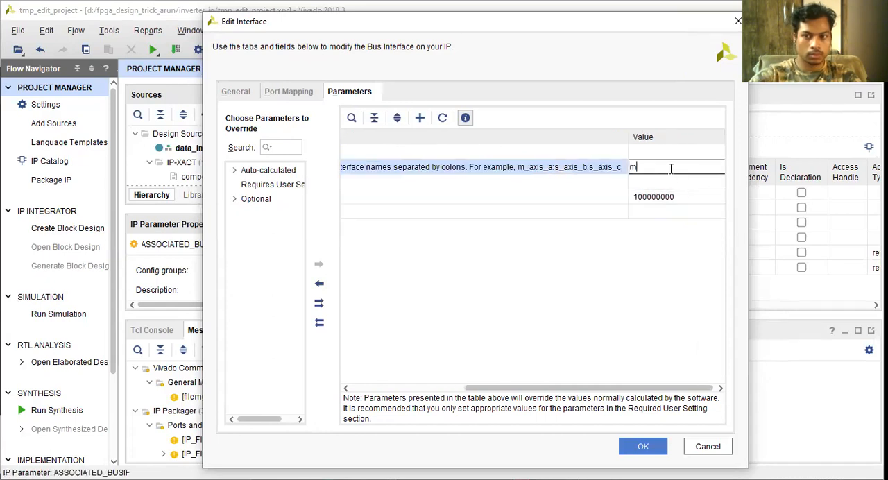
{"action": "type", "text": "_ax"}
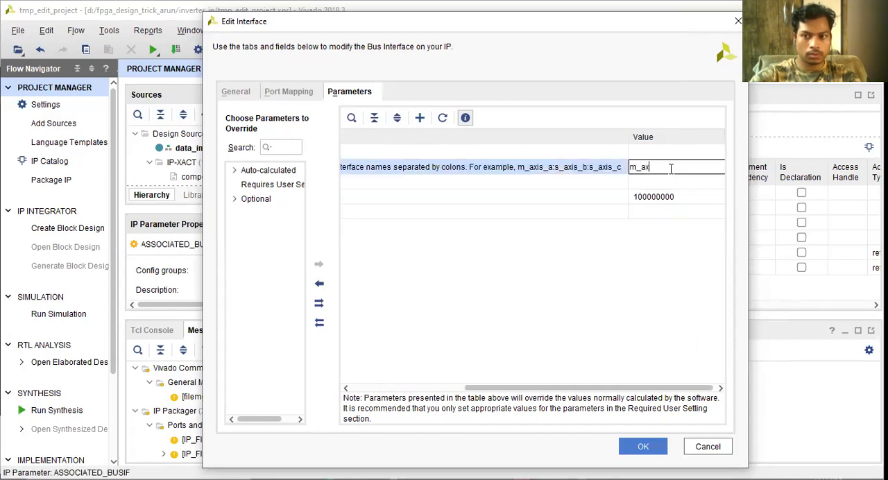
{"action": "type", "text": "is,s_axis"}
{"action": "key", "text": "Return"}
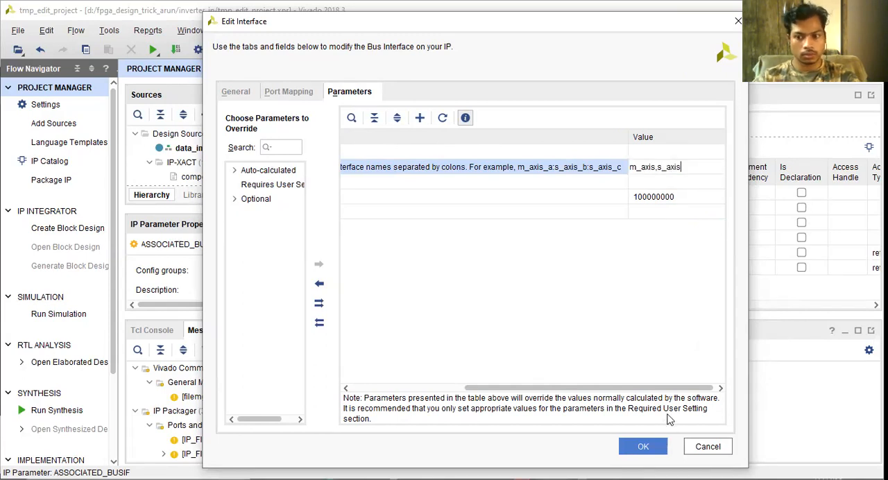
{"action": "left_click", "coordinate": [643, 446]}
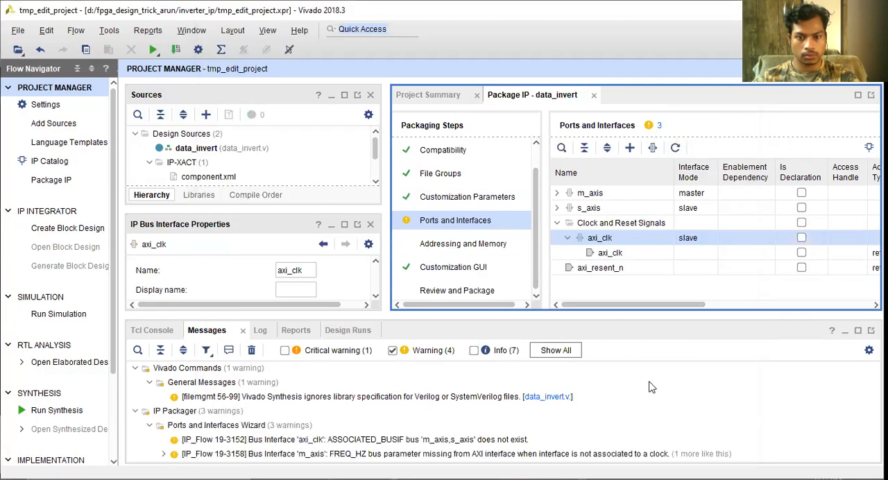
Examine the warnings reported for the Ports and Interfaces step after the ASSOCIATED_BUSIF edit
{"action": "left_click", "coordinate": [650, 125]}
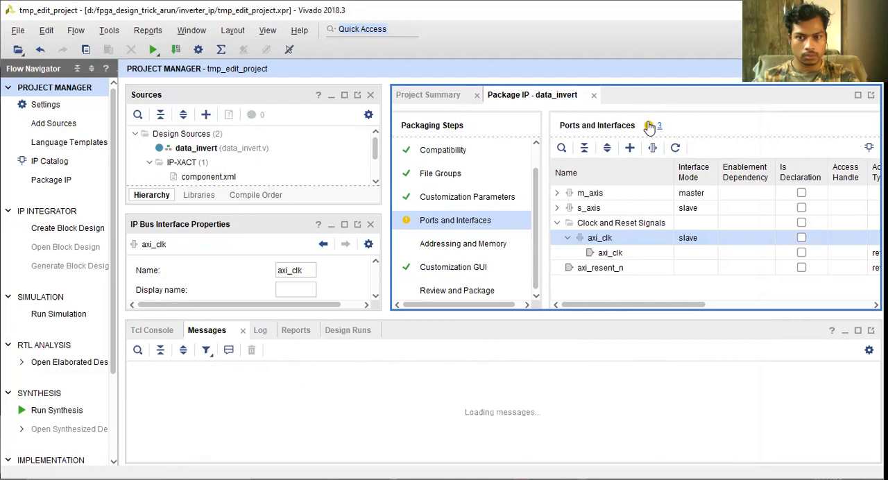
{"action": "left_click", "coordinate": [483, 224]}
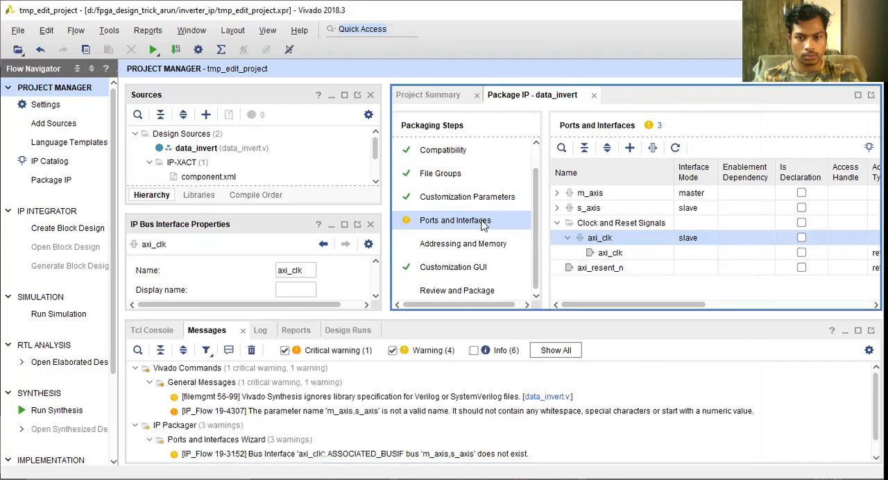
{"action": "scroll", "coordinate": [423, 430], "scroll_direction": "down", "scroll_amount": 1}
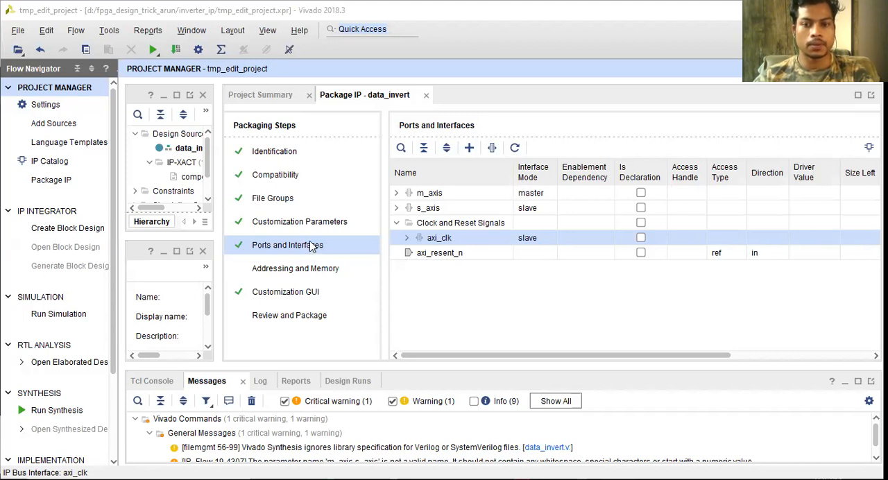
Reopen the axi_clk interface, review its ASSOCIATED_BUSIF and FREQ_HZ values and close it without changes
{"action": "left_click", "coordinate": [407, 238]}
{"action": "double_click", "coordinate": [459, 239]}
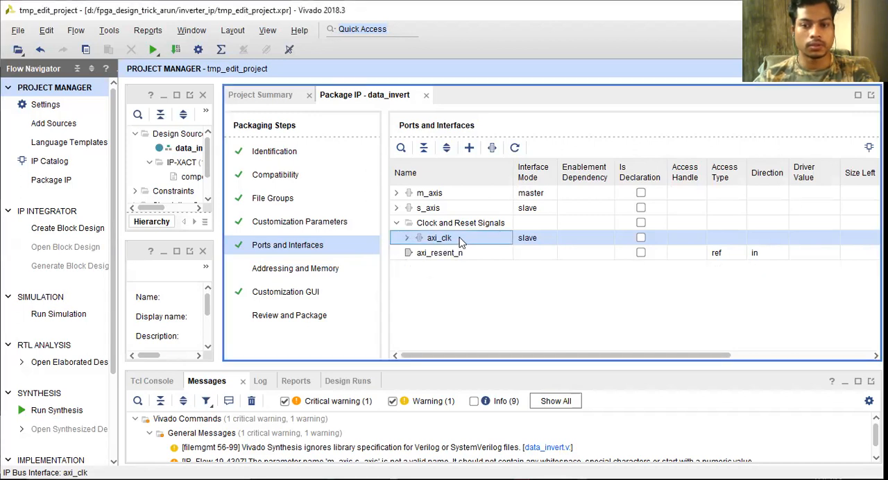
{"action": "left_click", "coordinate": [333, 94]}
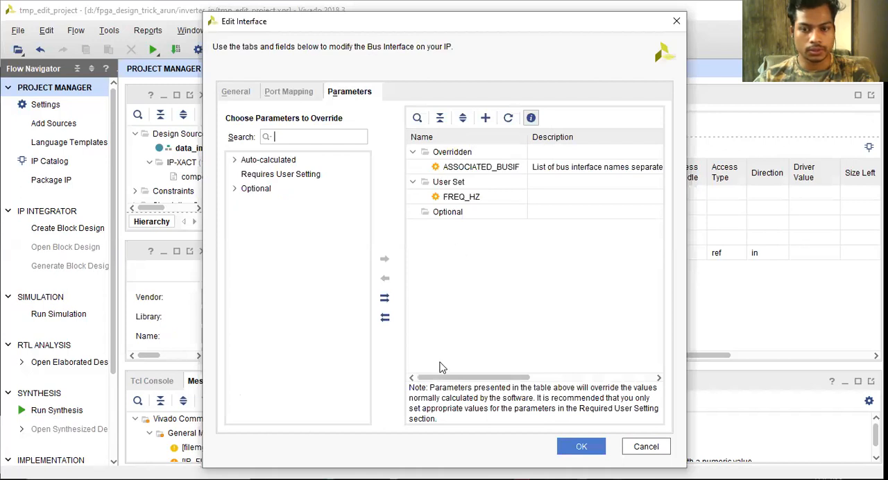
{"action": "left_click_drag", "start_coordinate": [448, 380], "coordinate": [604, 355]}
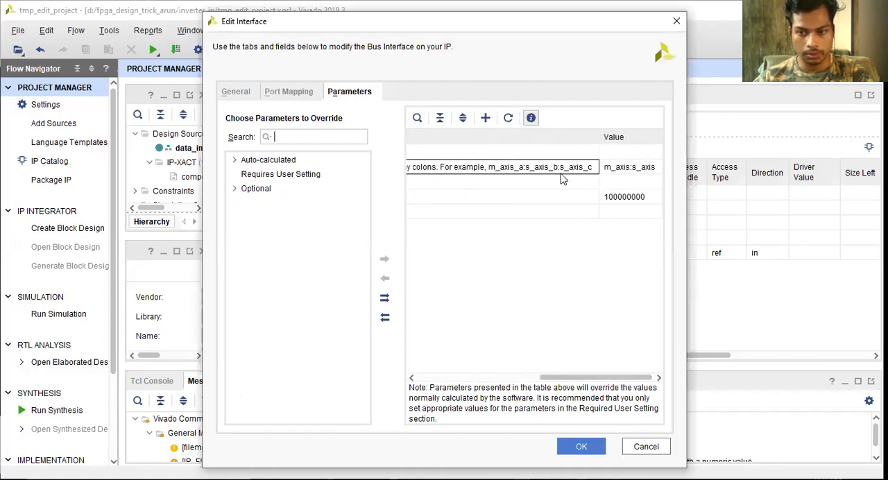
{"action": "left_click", "coordinate": [626, 172]}
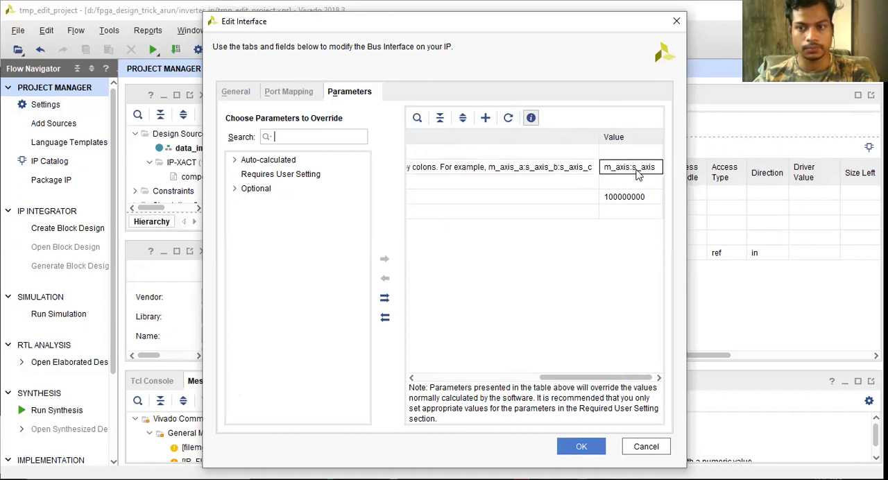
{"action": "left_click", "coordinate": [631, 171]}
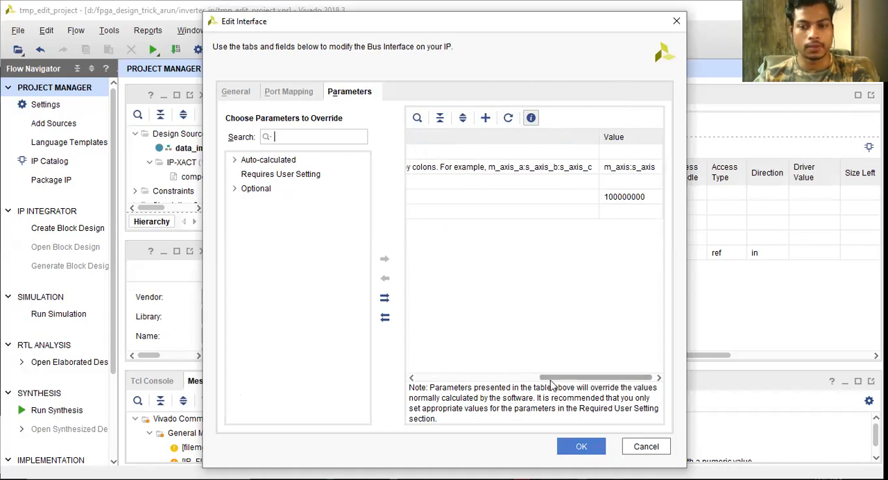
{"action": "left_click_drag", "start_coordinate": [551, 382], "coordinate": [340, 377]}
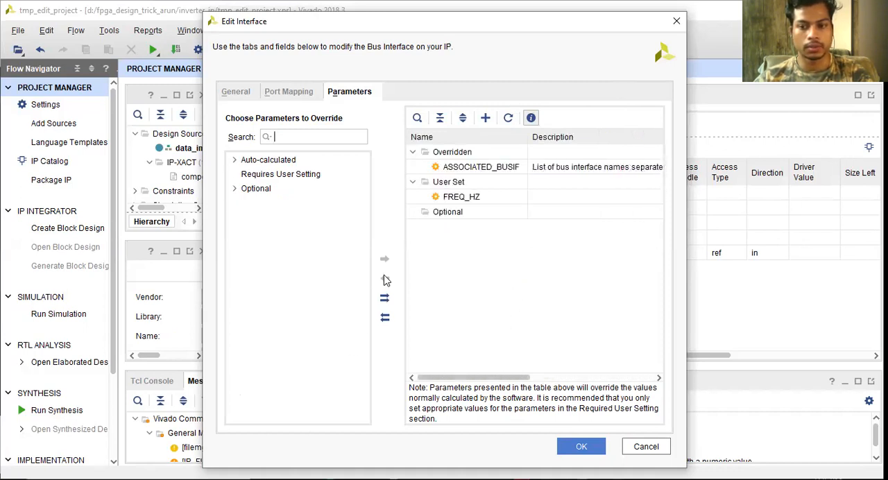
{"action": "left_click_drag", "start_coordinate": [484, 378], "coordinate": [658, 354]}
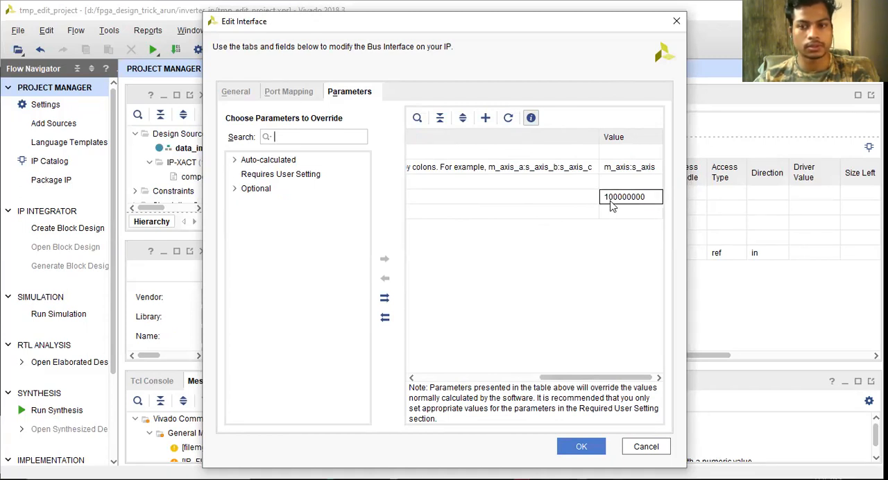
{"action": "left_click", "coordinate": [642, 447]}
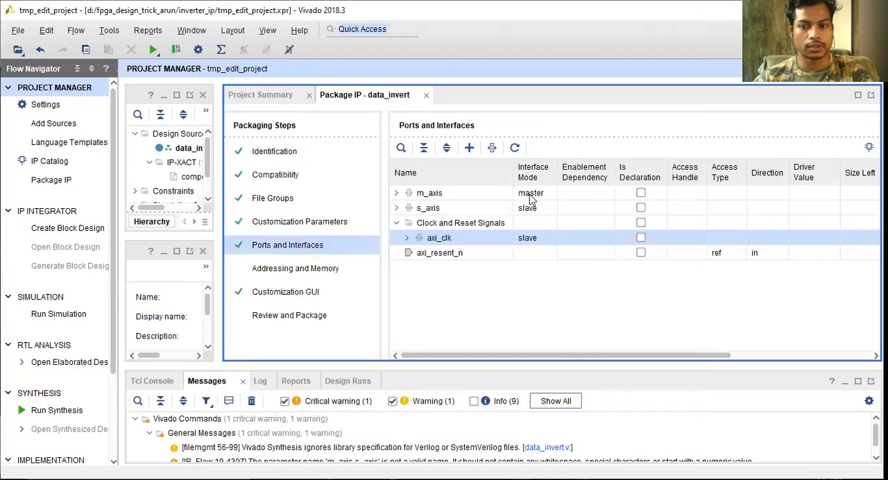
Examine the individual ports grouped under m_axis and s_axis in the Customization GUI preview
{"action": "left_click", "coordinate": [292, 295]}
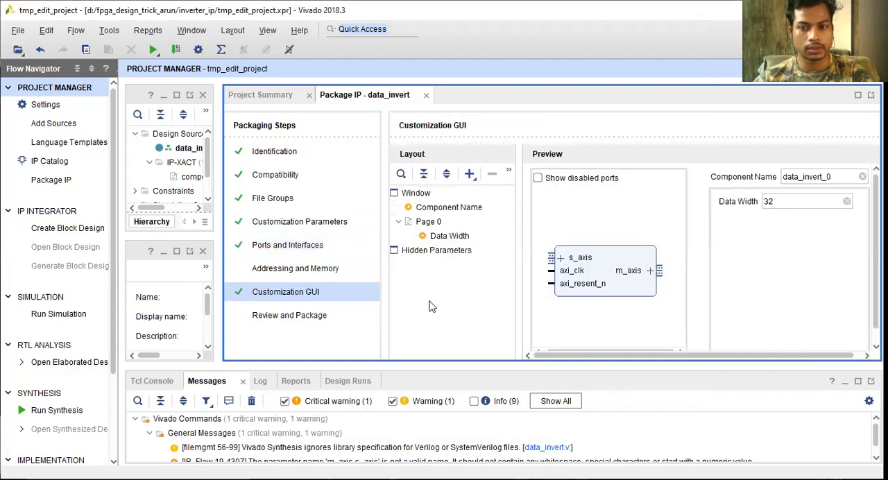
{"action": "left_click", "coordinate": [650, 272]}
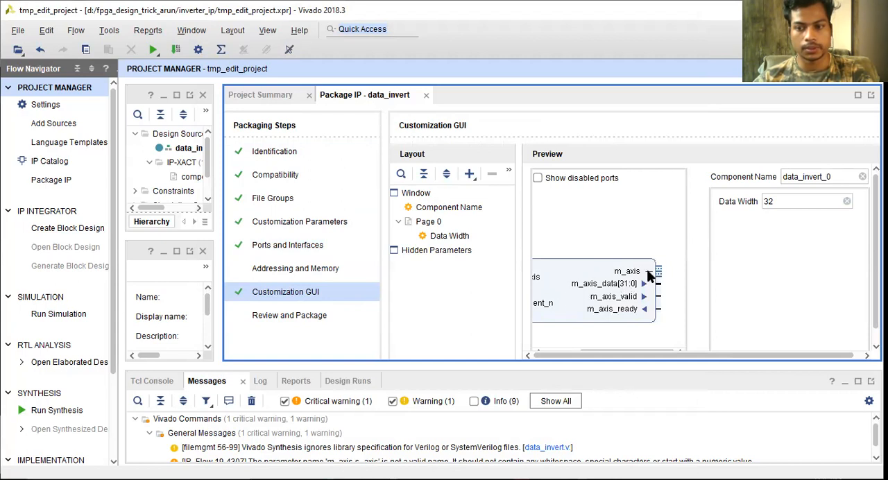
{"action": "left_click", "coordinate": [648, 271]}
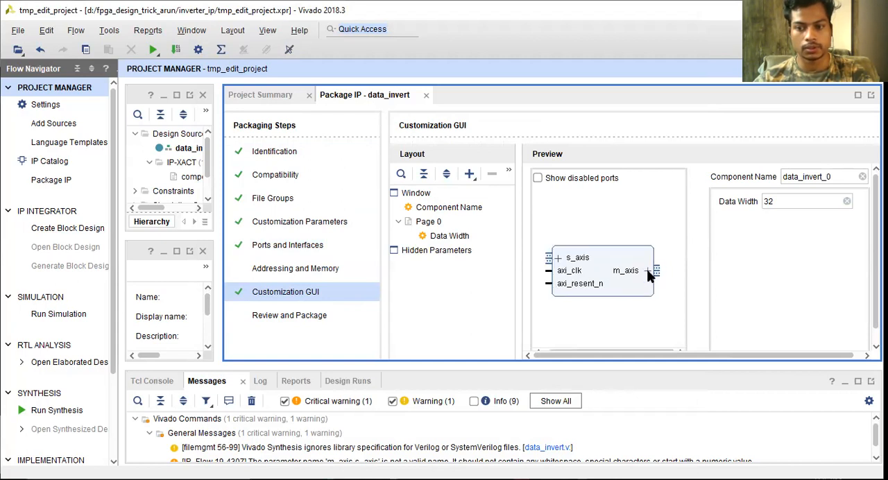
{"action": "left_click", "coordinate": [559, 259]}
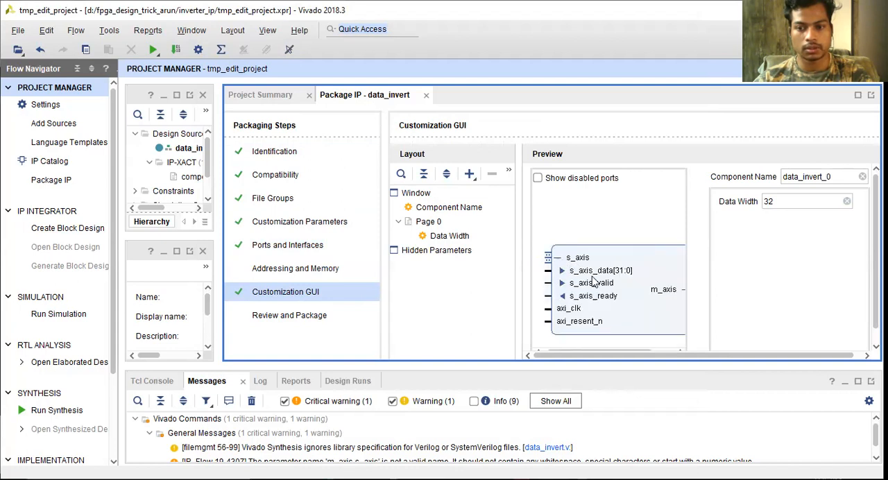
{"action": "left_click", "coordinate": [558, 258]}
{"action": "left_click", "coordinate": [558, 259]}
{"action": "left_click", "coordinate": [558, 259]}
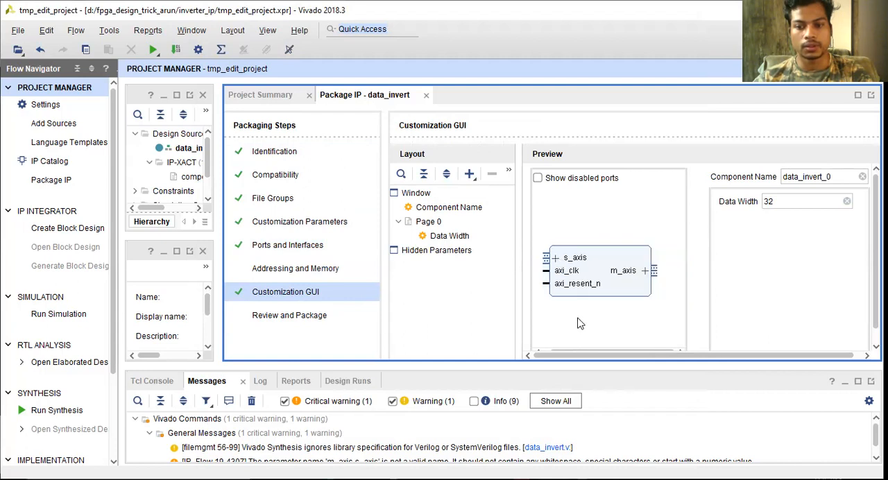
Widen the Sources pane and open the Review and Package step of the data_invert IP
{"action": "left_click", "coordinate": [149, 151]}
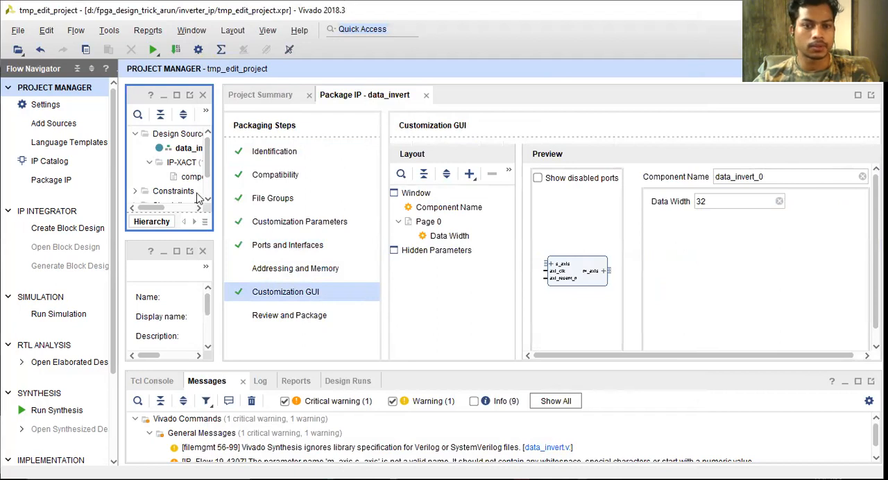
{"action": "left_click_drag", "start_coordinate": [214, 189], "coordinate": [315, 191]}
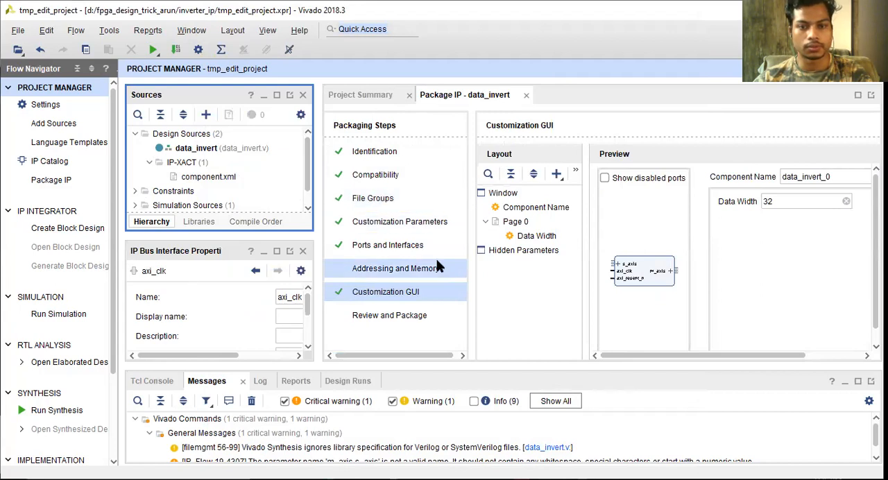
{"action": "left_click", "coordinate": [359, 318]}
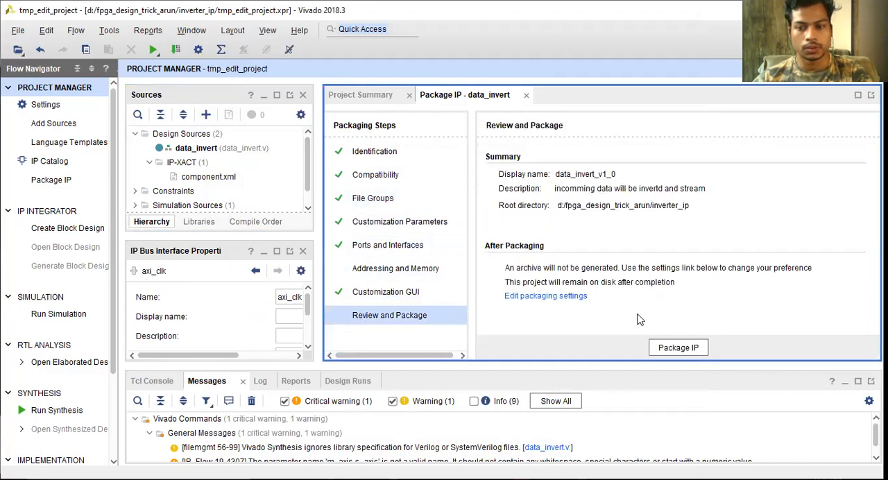
Open the packaging settings, review the IP Packager default values, IP location and after-packaging options, and accept the dialog
{"action": "left_click", "coordinate": [544, 296]}
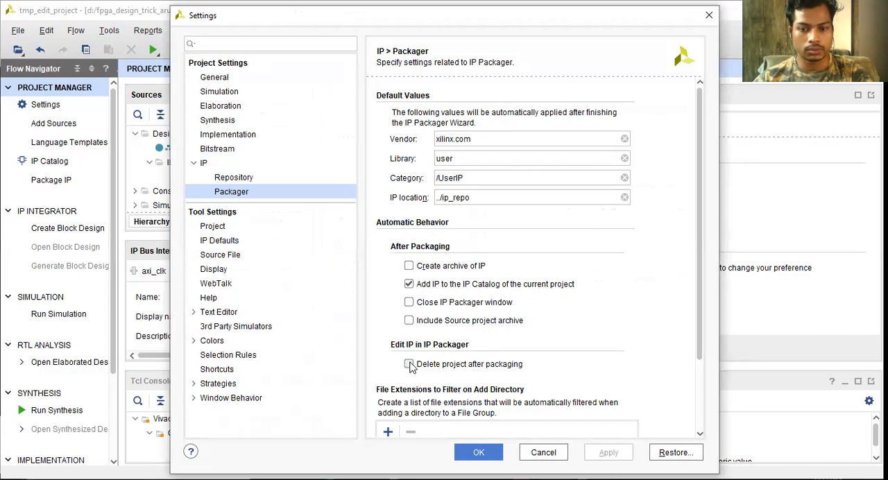
{"action": "scroll", "coordinate": [429, 344], "scroll_direction": "down", "scroll_amount": 2}
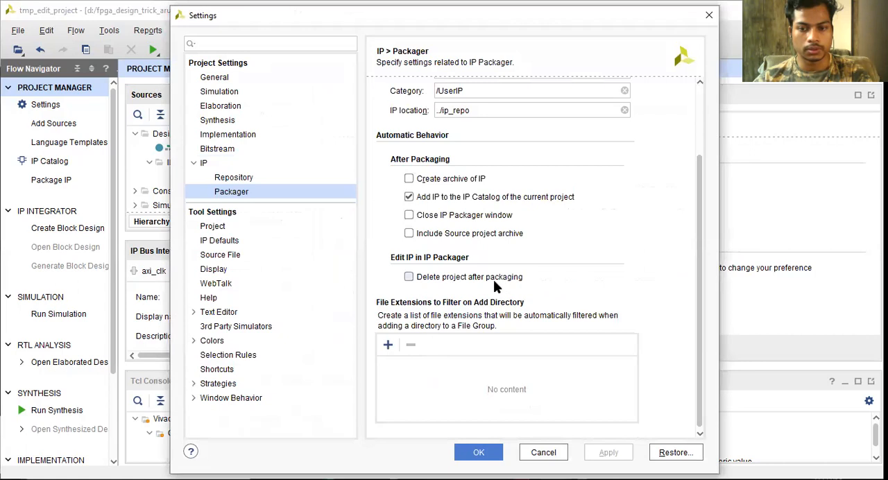
{"action": "scroll", "coordinate": [534, 339], "scroll_direction": "up", "scroll_amount": 2}
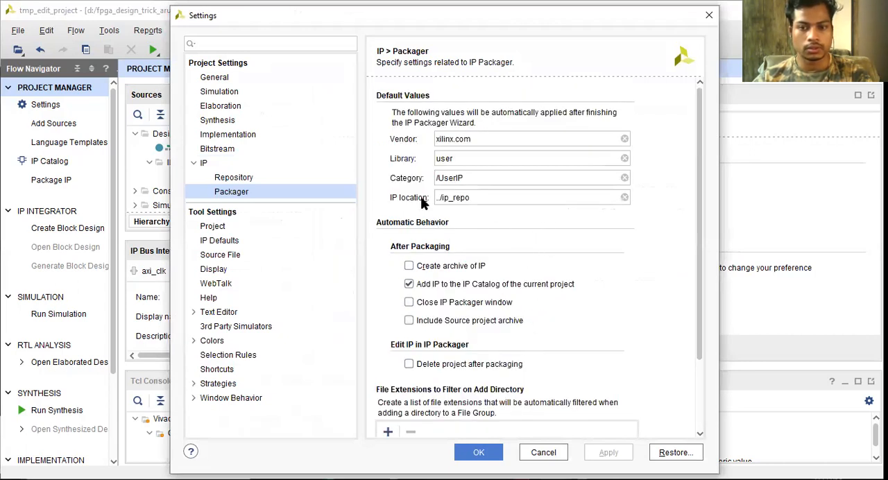
{"action": "left_click", "coordinate": [561, 199]}
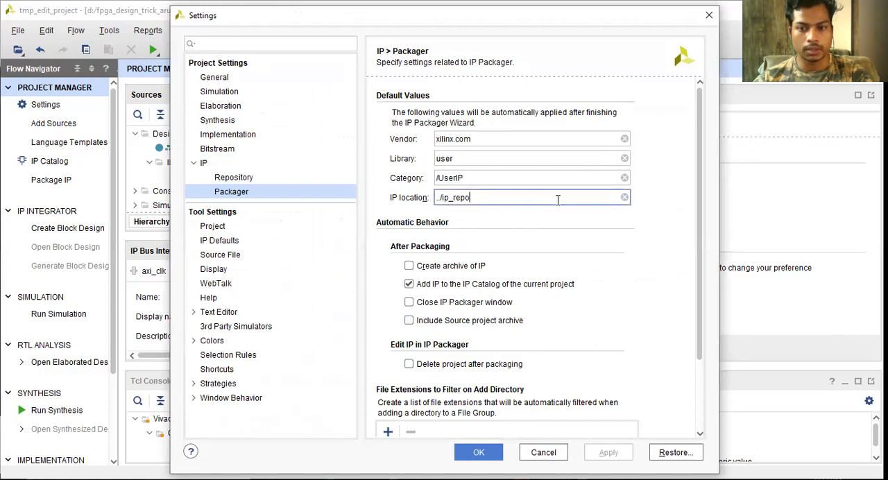
{"action": "double_click", "coordinate": [508, 202]}
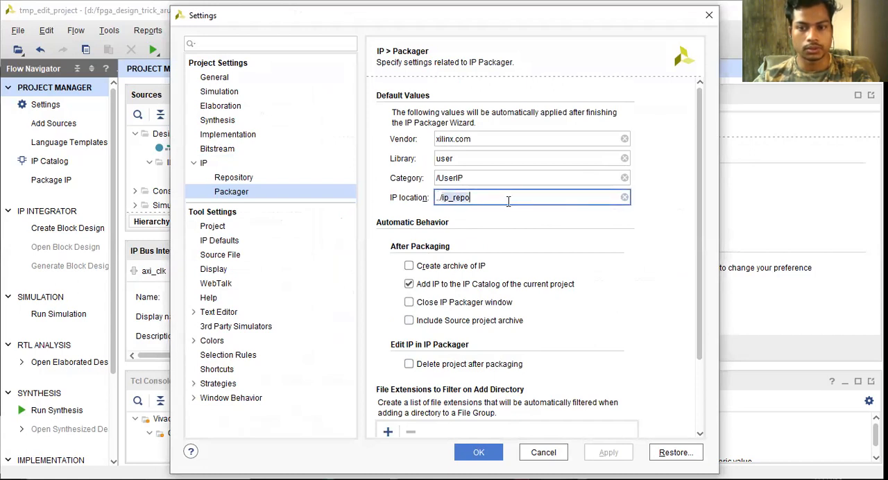
{"action": "left_click", "coordinate": [509, 202]}
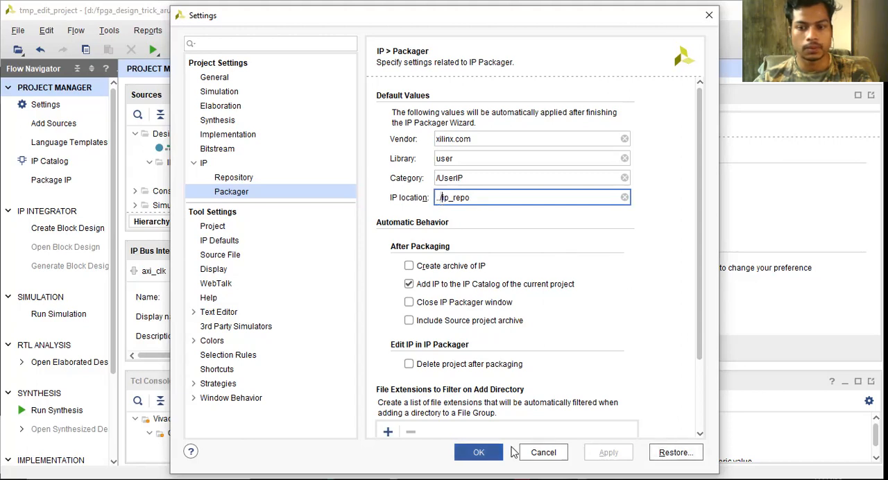
{"action": "scroll", "coordinate": [559, 243], "scroll_direction": "down", "scroll_amount": 3}
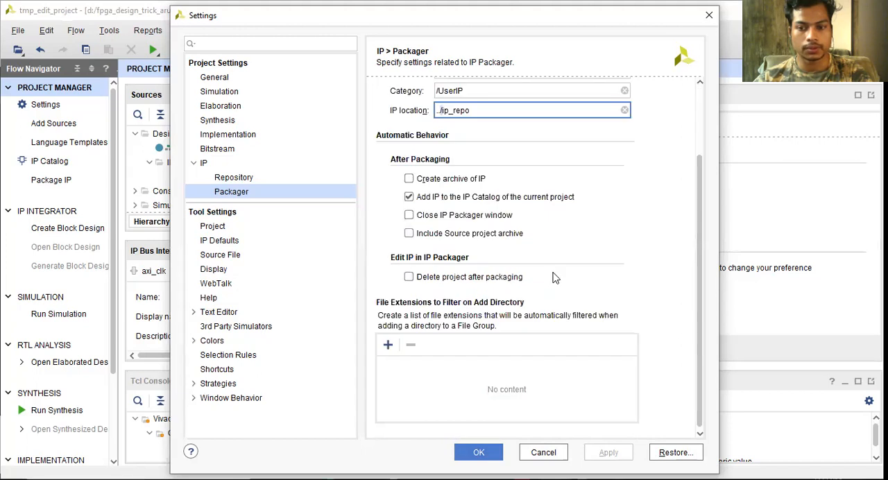
{"action": "left_click", "coordinate": [496, 453]}
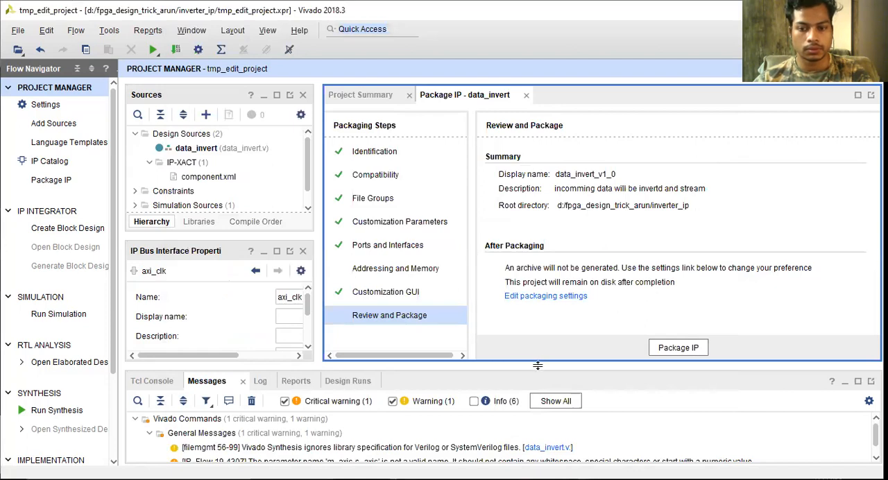
Enlarge the Messages pane upward and package the data_invert IP, declining to close the project
{"action": "left_click_drag", "start_coordinate": [537, 365], "coordinate": [545, 228]}
{"action": "left_click", "coordinate": [671, 211]}
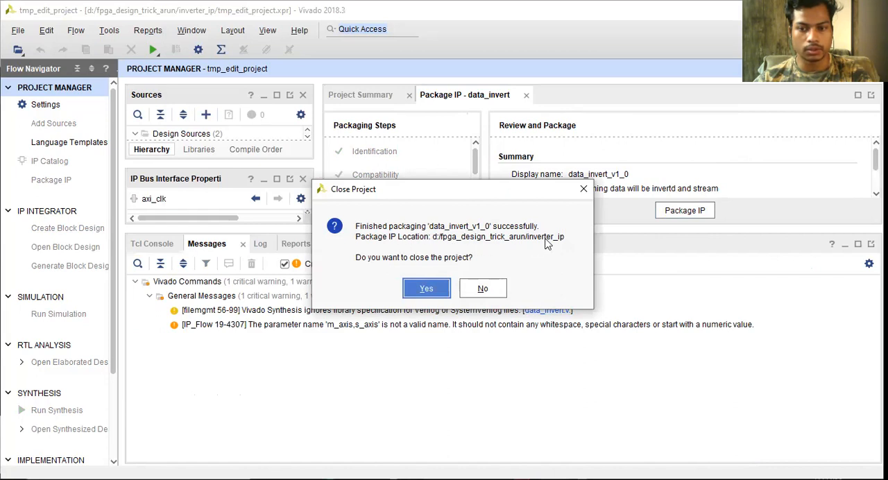
{"action": "left_click", "coordinate": [482, 290]}
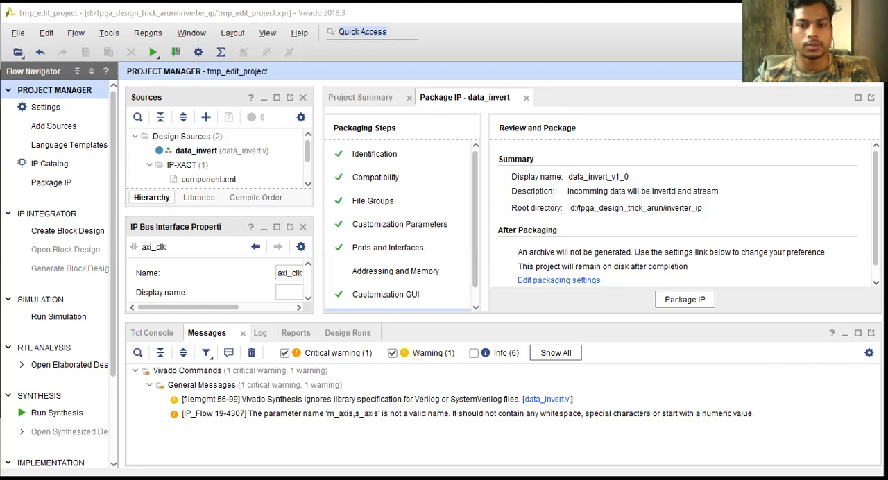
{"action": "left_click", "coordinate": [211, 168]}
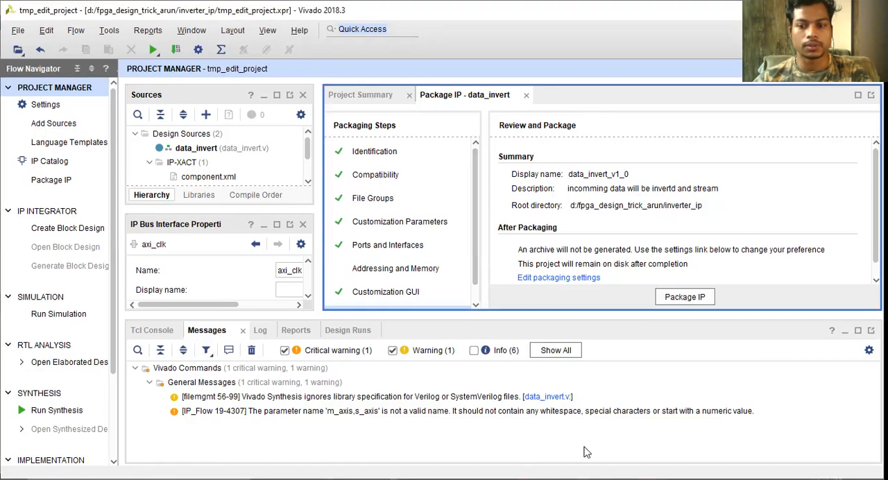
{"action": "left_click", "coordinate": [586, 479]}
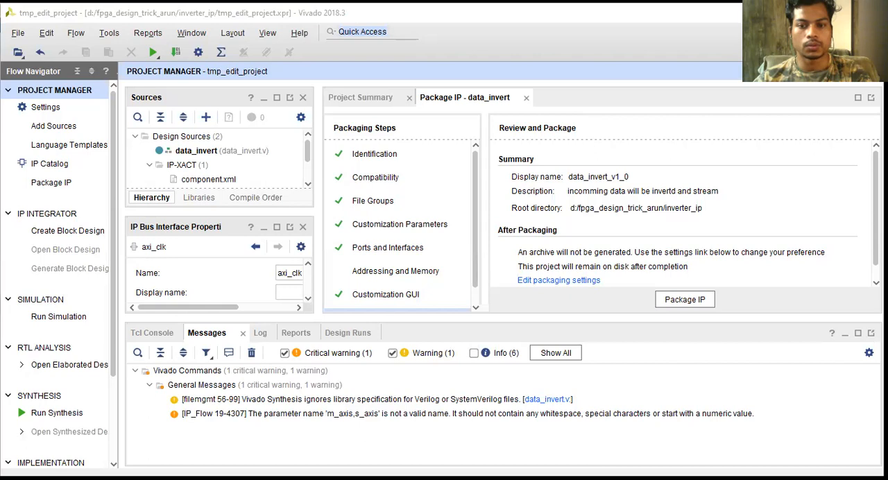